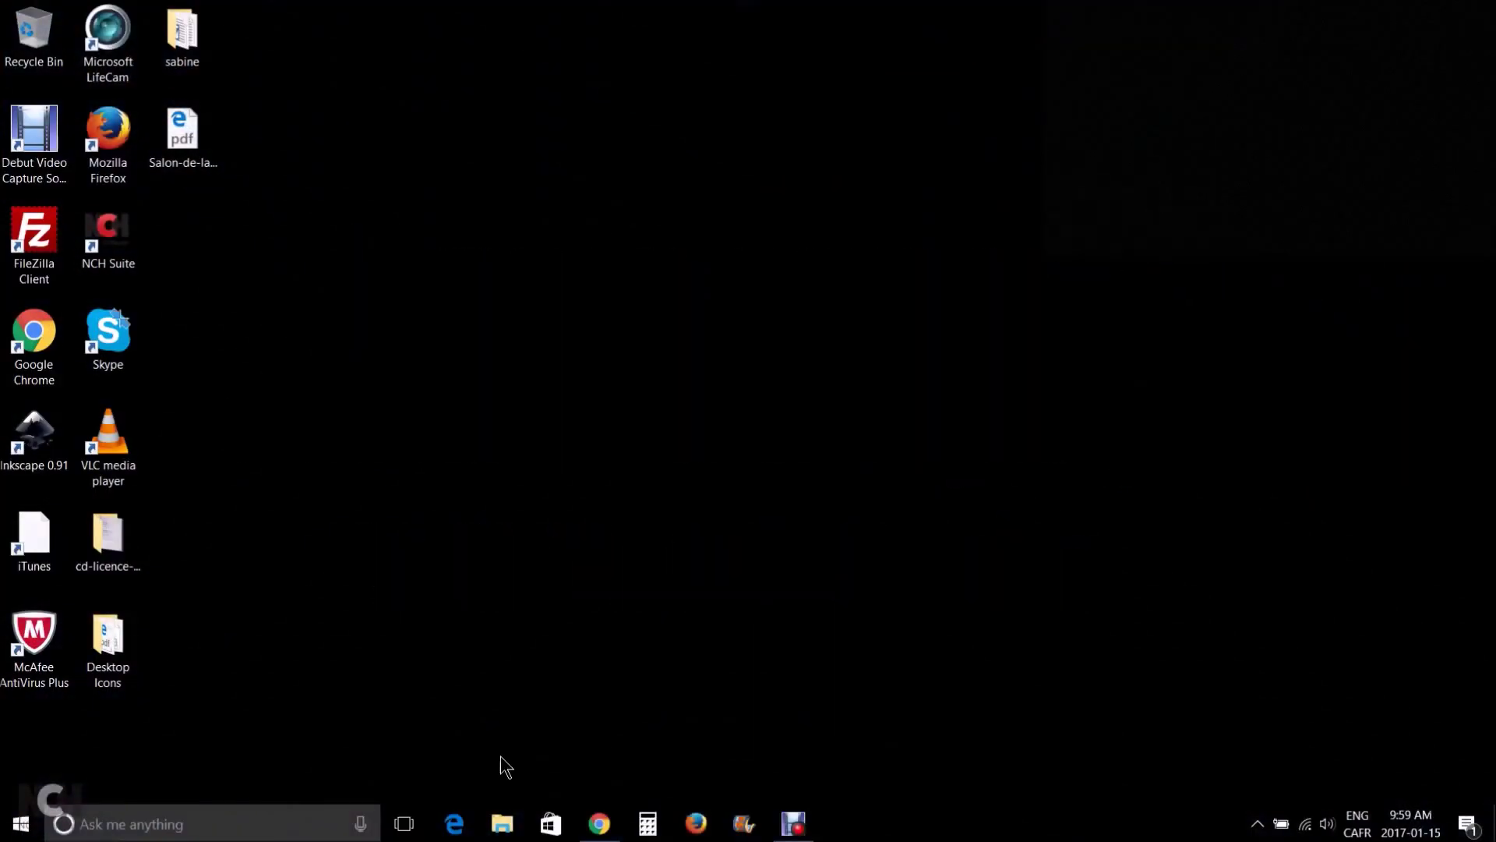
Bring up the browser with The USA Bulletin WordPress dashboard
{"action": "left_click", "coordinate": [598, 826]}
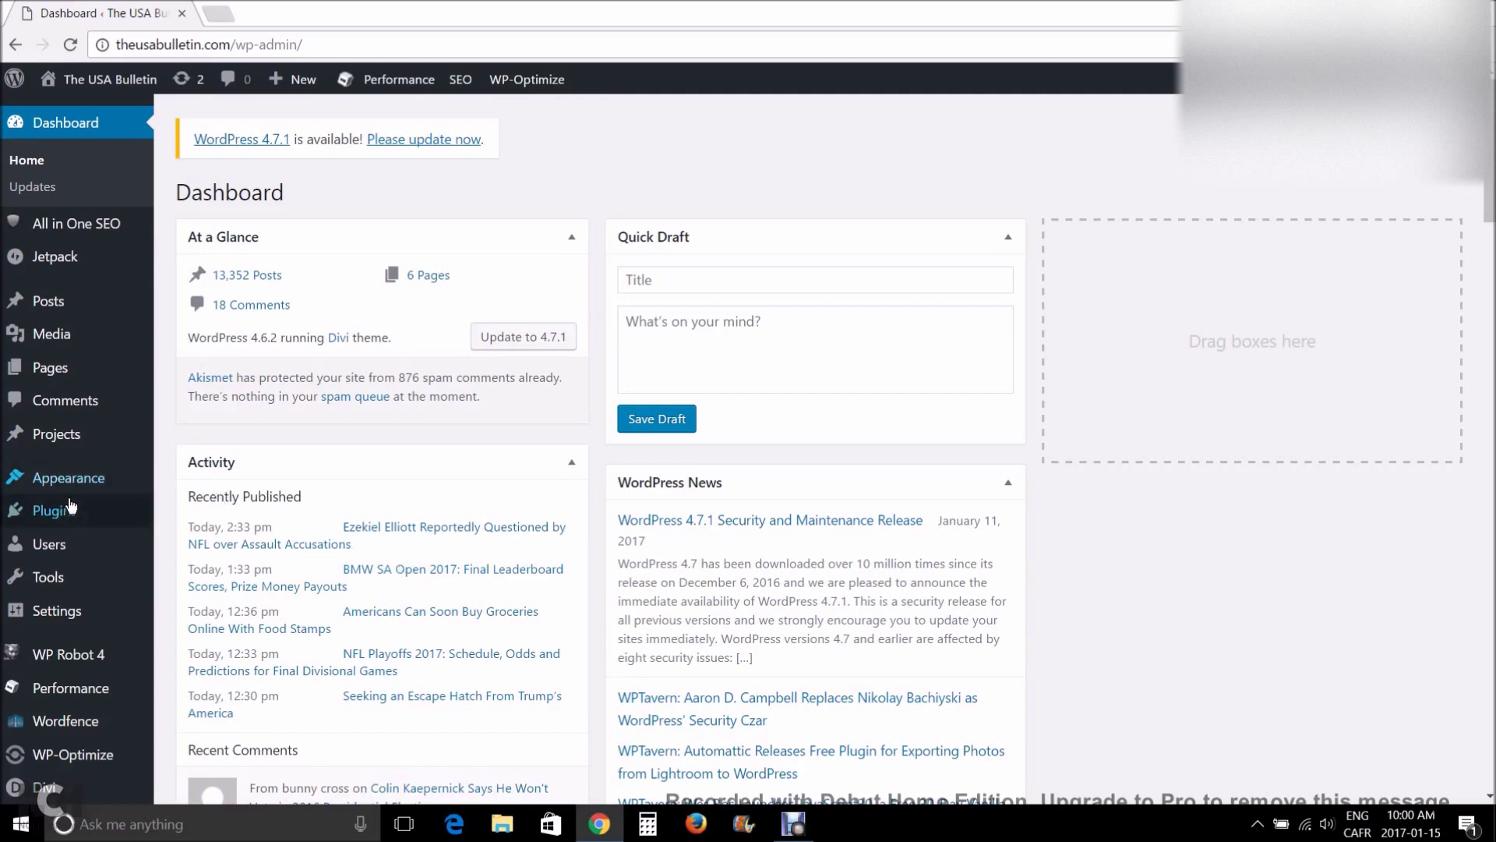
{"action": "mouse_move", "coordinate": [54, 511]}
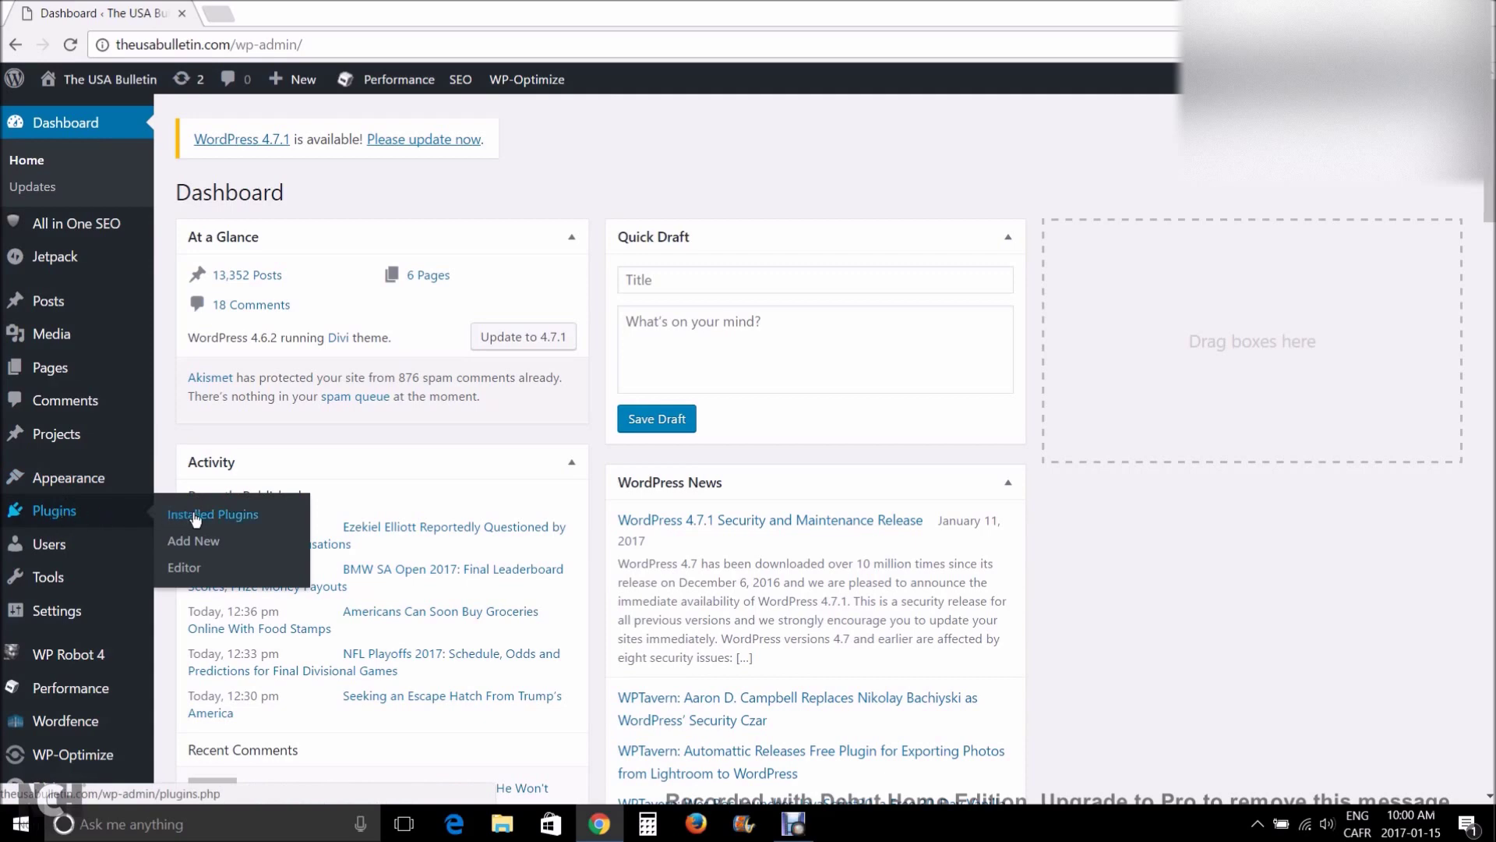
Show the installed plugins list to locate W3 Total Cache
{"action": "left_click", "coordinate": [194, 519]}
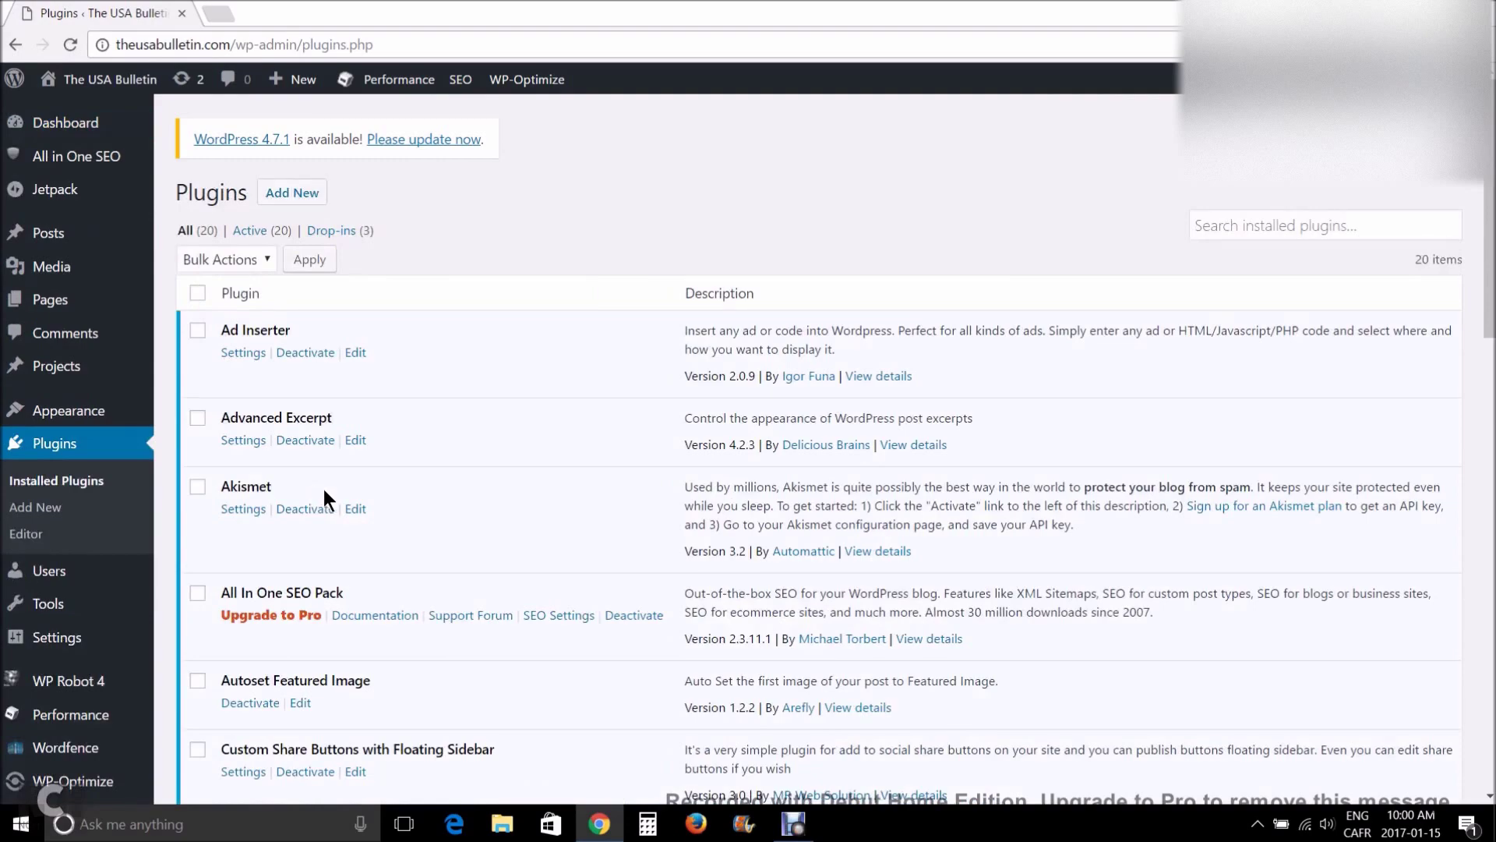
{"action": "scroll", "coordinate": [324, 489], "scroll_direction": "down", "scroll_amount": 1}
{"action": "scroll", "coordinate": [324, 489], "scroll_direction": "down", "scroll_amount": 1}
{"action": "scroll", "coordinate": [324, 489], "scroll_direction": "down", "scroll_amount": 1}
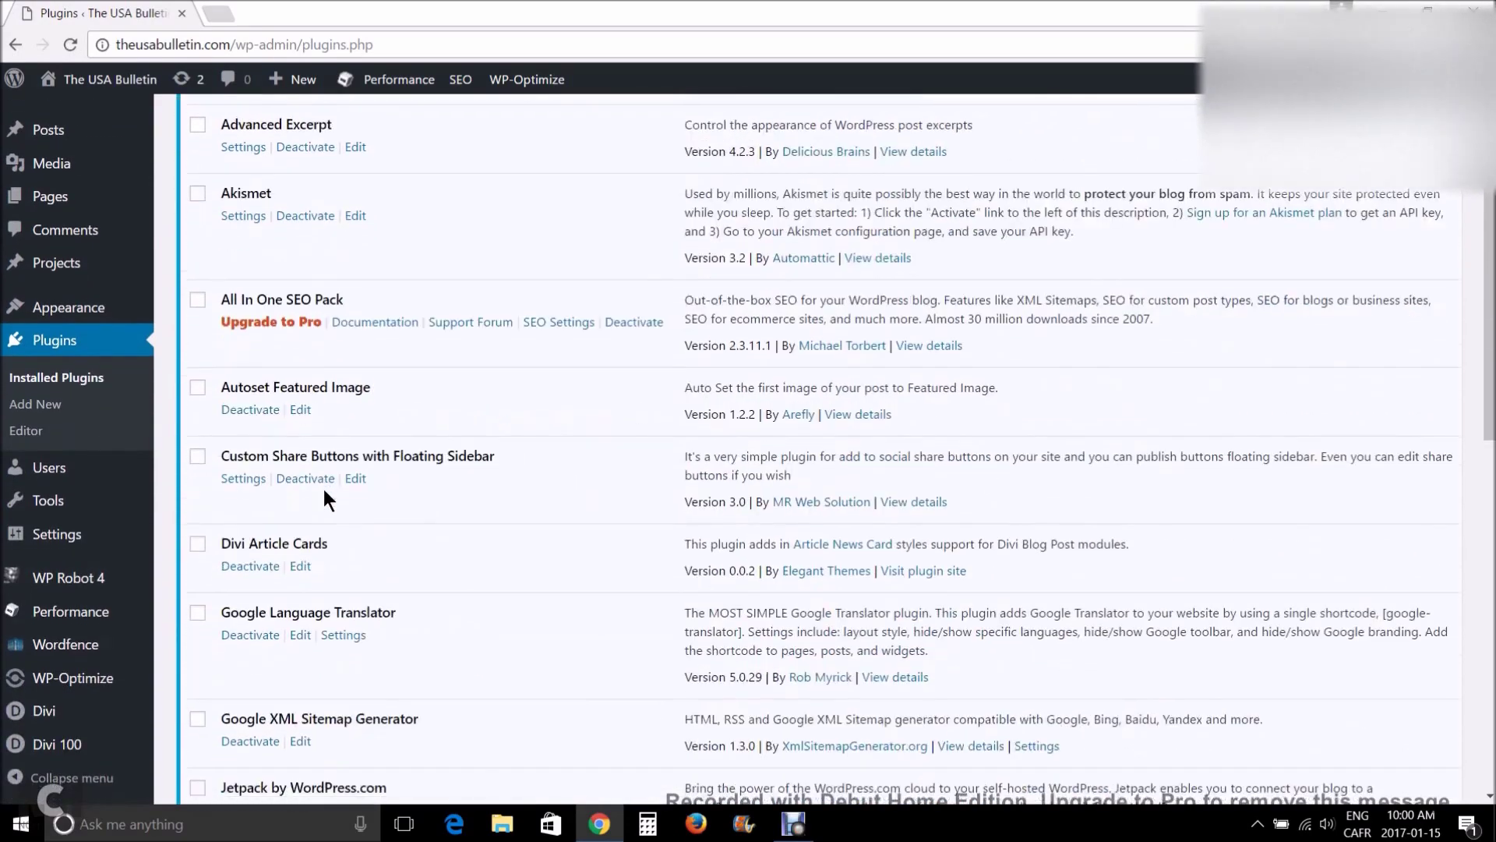
{"action": "scroll", "coordinate": [324, 490], "scroll_direction": "down", "scroll_amount": 2}
{"action": "scroll", "coordinate": [324, 488], "scroll_direction": "down", "scroll_amount": 1}
{"action": "scroll", "coordinate": [324, 490], "scroll_direction": "down", "scroll_amount": 1}
{"action": "scroll", "coordinate": [324, 489], "scroll_direction": "down", "scroll_amount": 1}
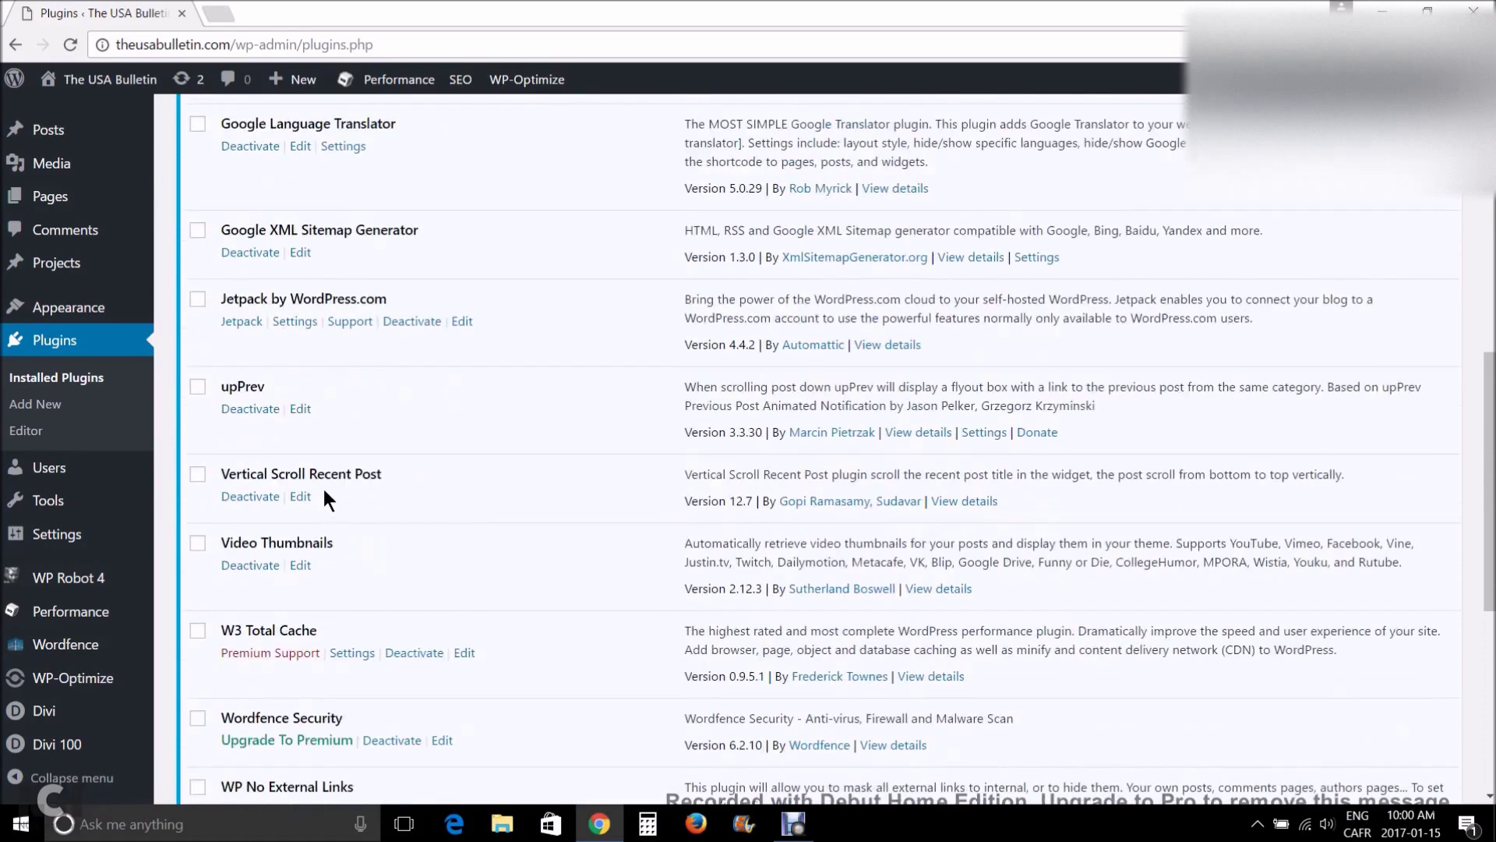
{"action": "scroll", "coordinate": [323, 488], "scroll_direction": "down", "scroll_amount": 1}
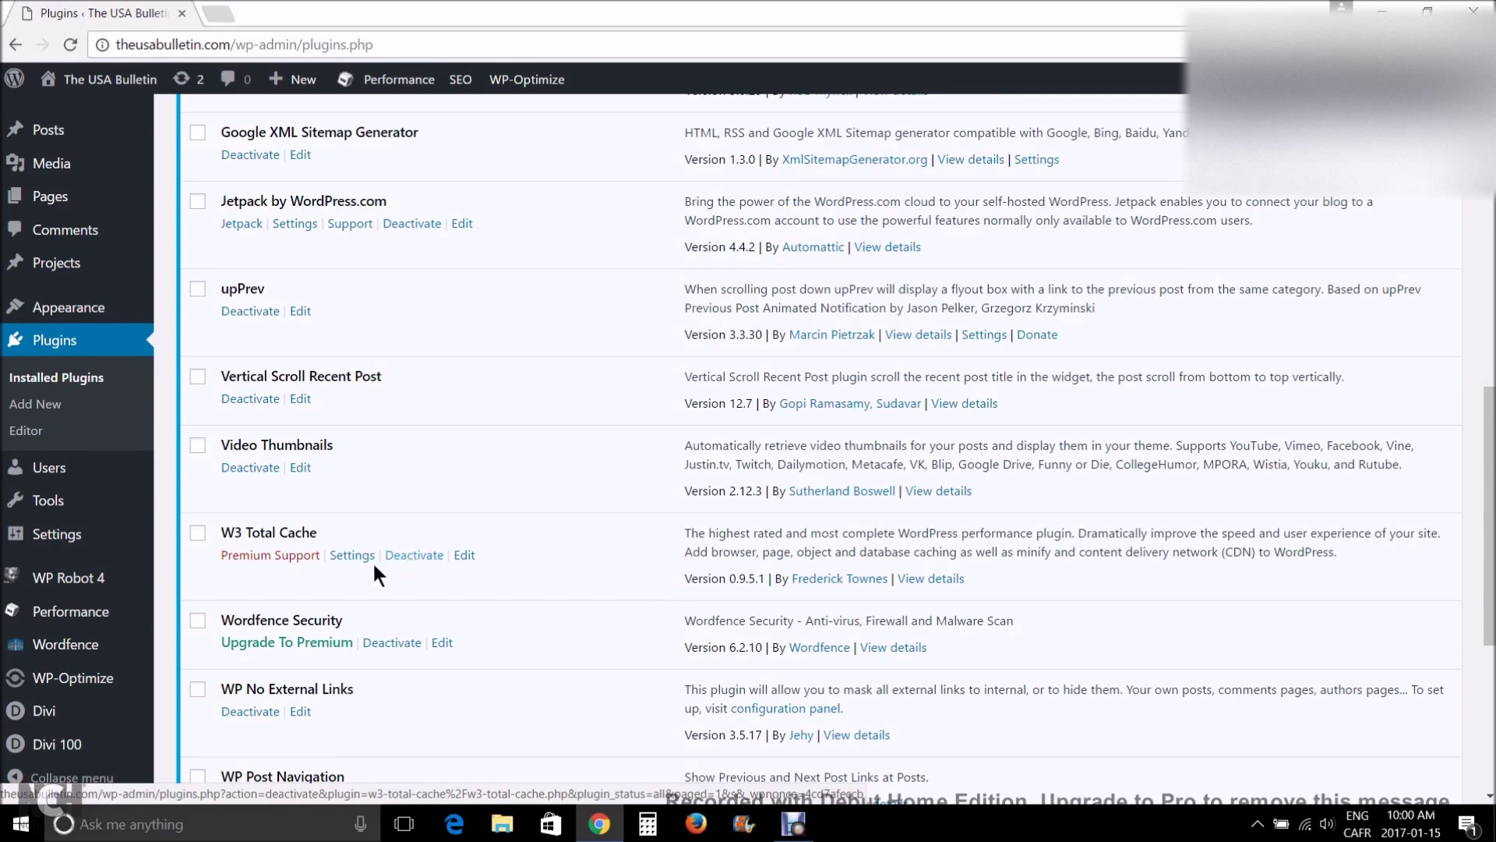
Go to W3 Total Cache general settings and highlight its 'enabled' status
{"action": "left_click", "coordinate": [349, 559]}
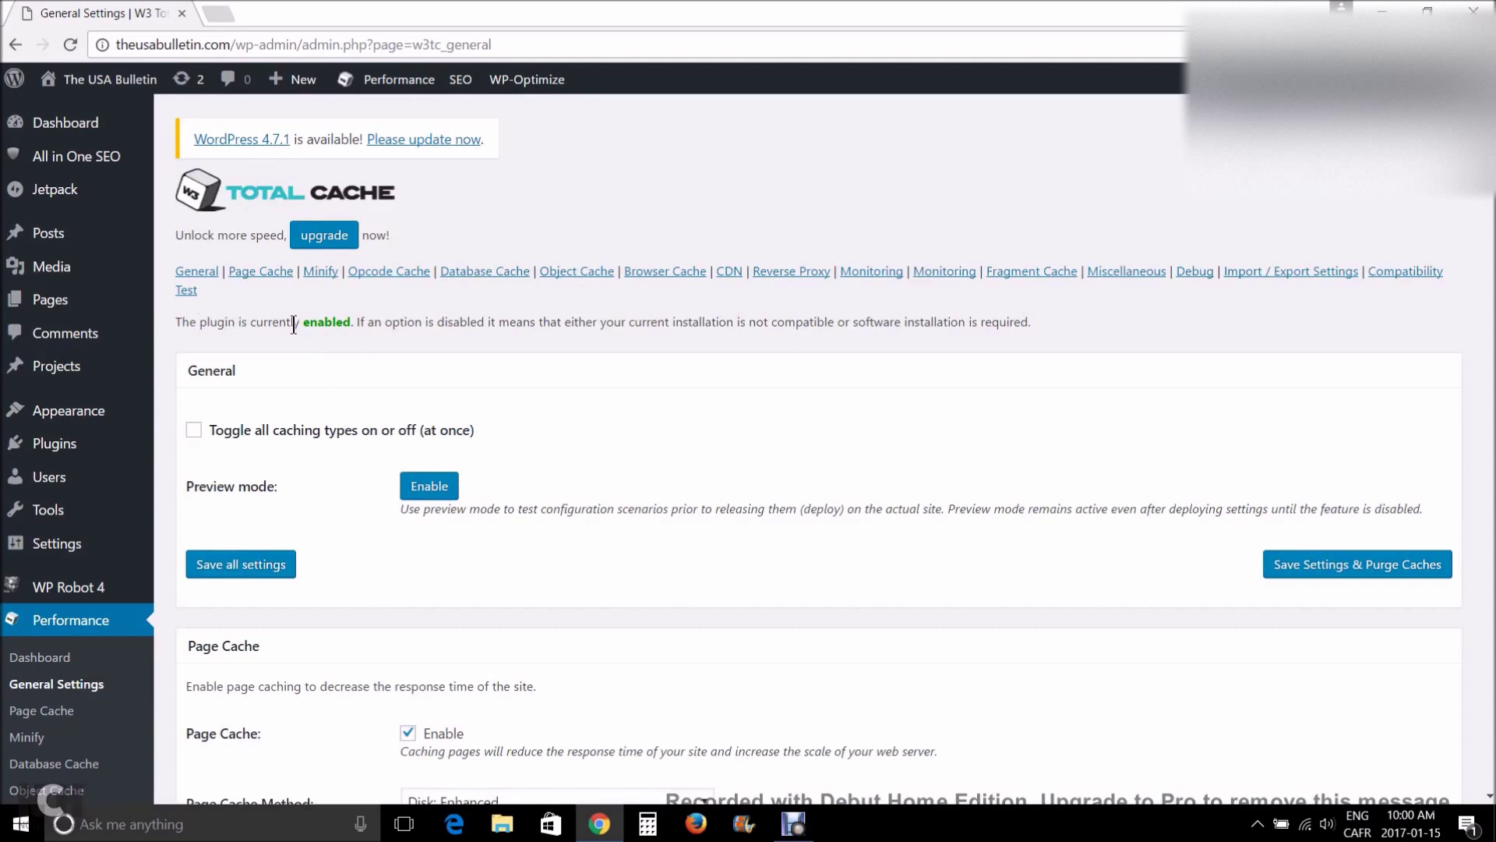
{"action": "left_click_drag", "start_coordinate": [301, 322], "coordinate": [349, 329]}
{"action": "left_click", "coordinate": [376, 327]}
{"action": "scroll", "coordinate": [312, 403], "scroll_direction": "down", "scroll_amount": 1}
{"action": "scroll", "coordinate": [313, 404], "scroll_direction": "down", "scroll_amount": 1}
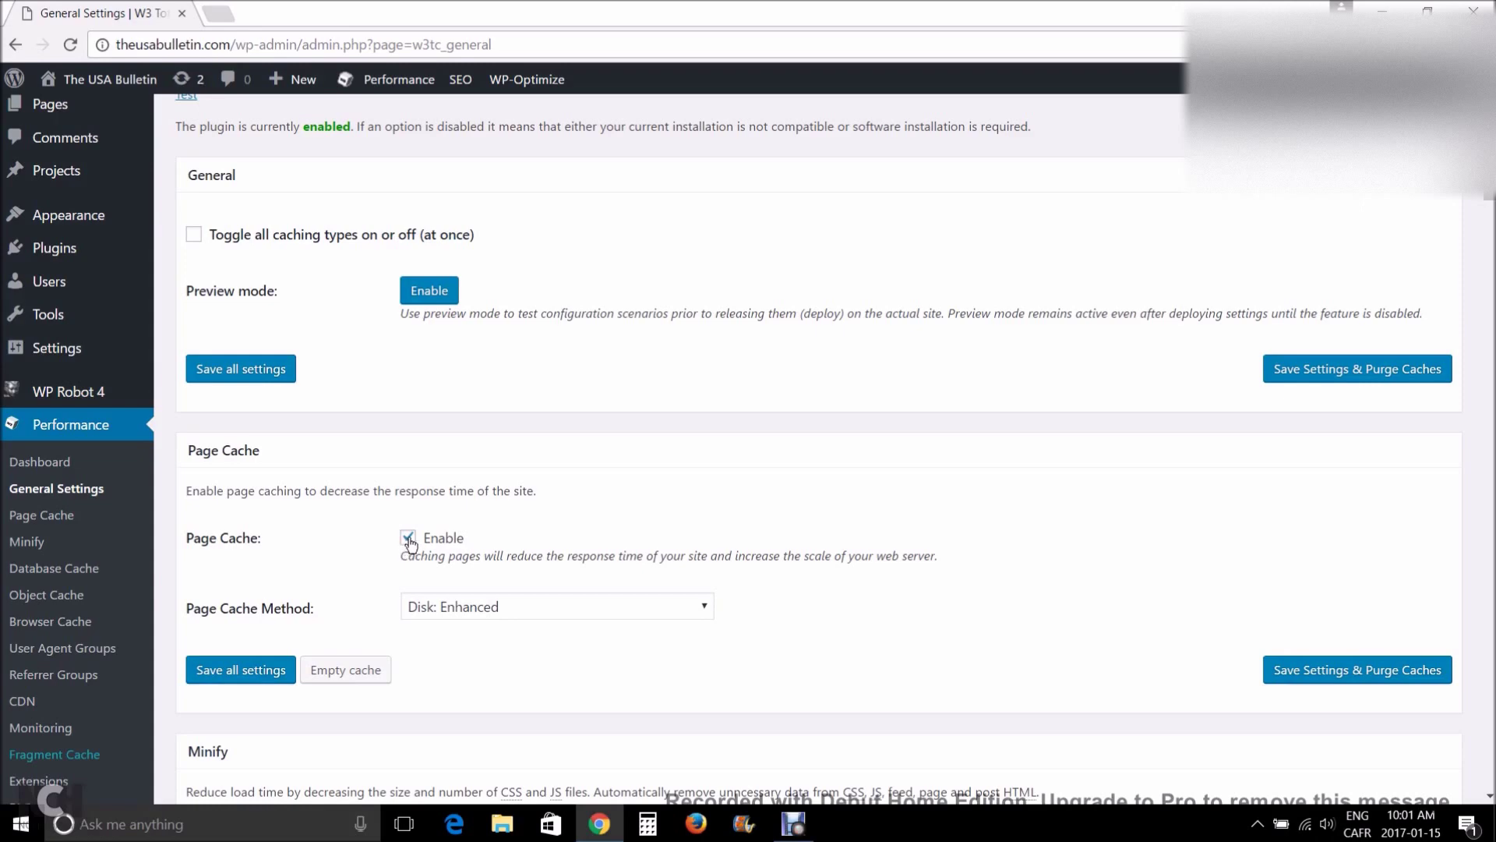
Uncheck Enable for Page Cache, Minify, Database Cache and Object Cache
{"action": "left_click", "coordinate": [410, 542]}
{"action": "scroll", "coordinate": [1488, 198], "scroll_direction": "down", "scroll_amount": 1}
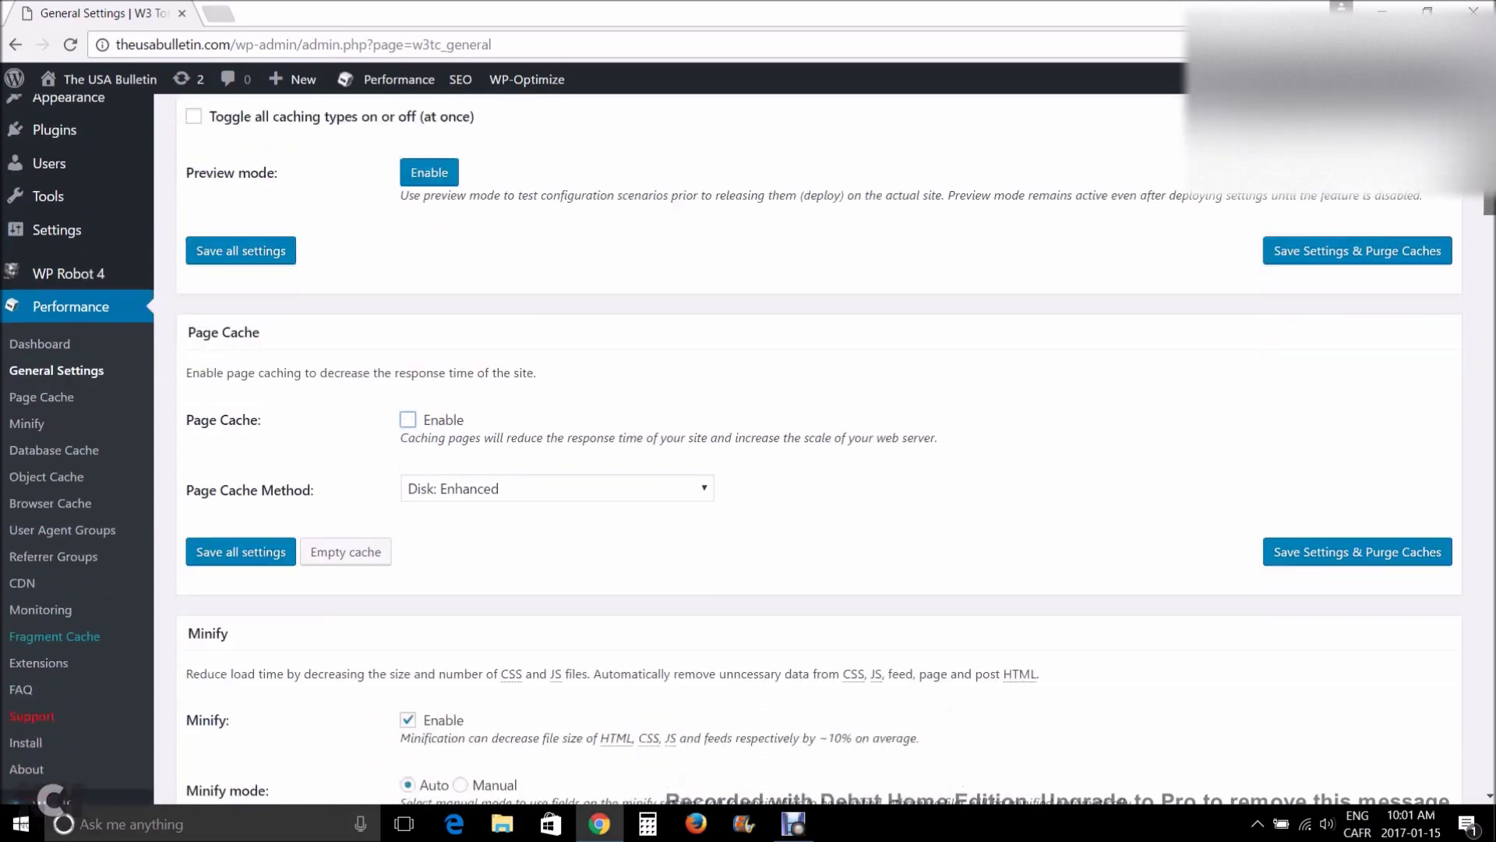
{"action": "scroll", "coordinate": [955, 268], "scroll_direction": "down", "scroll_amount": 4}
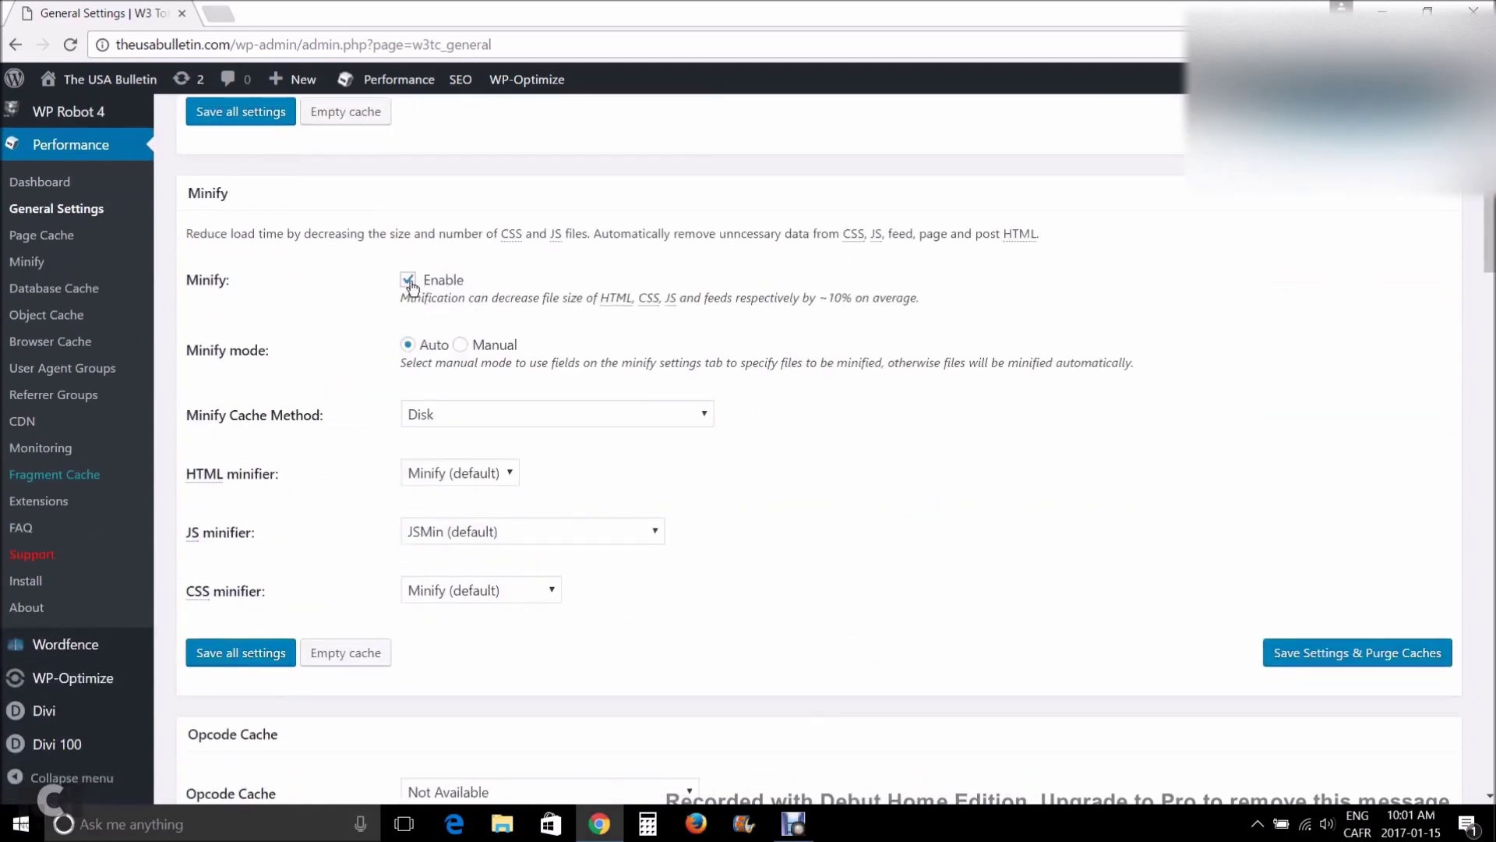
{"action": "left_click", "coordinate": [408, 279]}
{"action": "scroll", "coordinate": [347, 386], "scroll_direction": "down", "scroll_amount": 2}
{"action": "scroll", "coordinate": [350, 373], "scroll_direction": "down", "scroll_amount": 1}
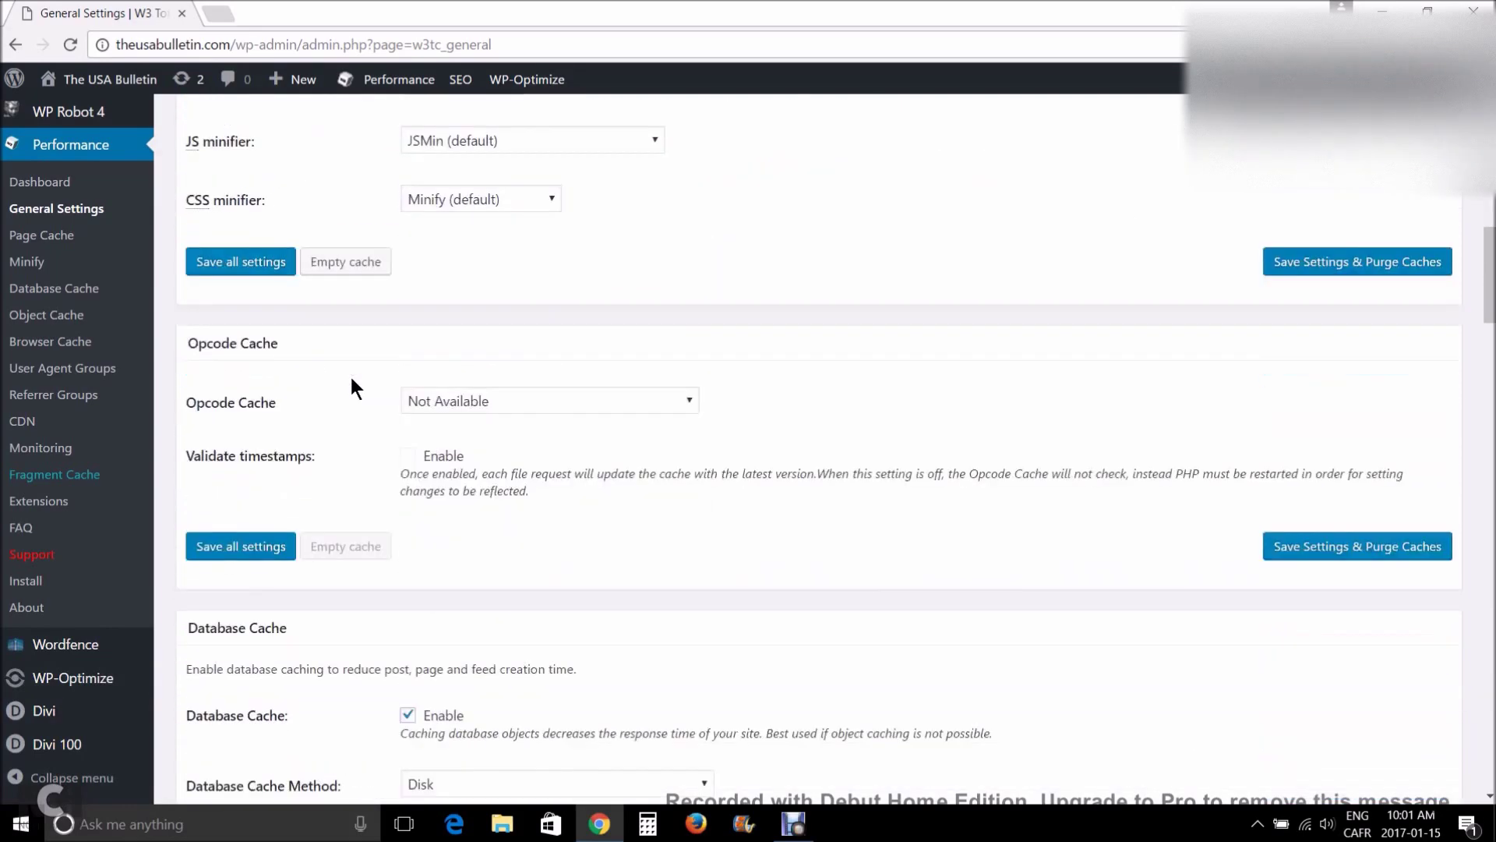
{"action": "scroll", "coordinate": [349, 373], "scroll_direction": "down", "scroll_amount": 2}
{"action": "left_click", "coordinate": [407, 423]}
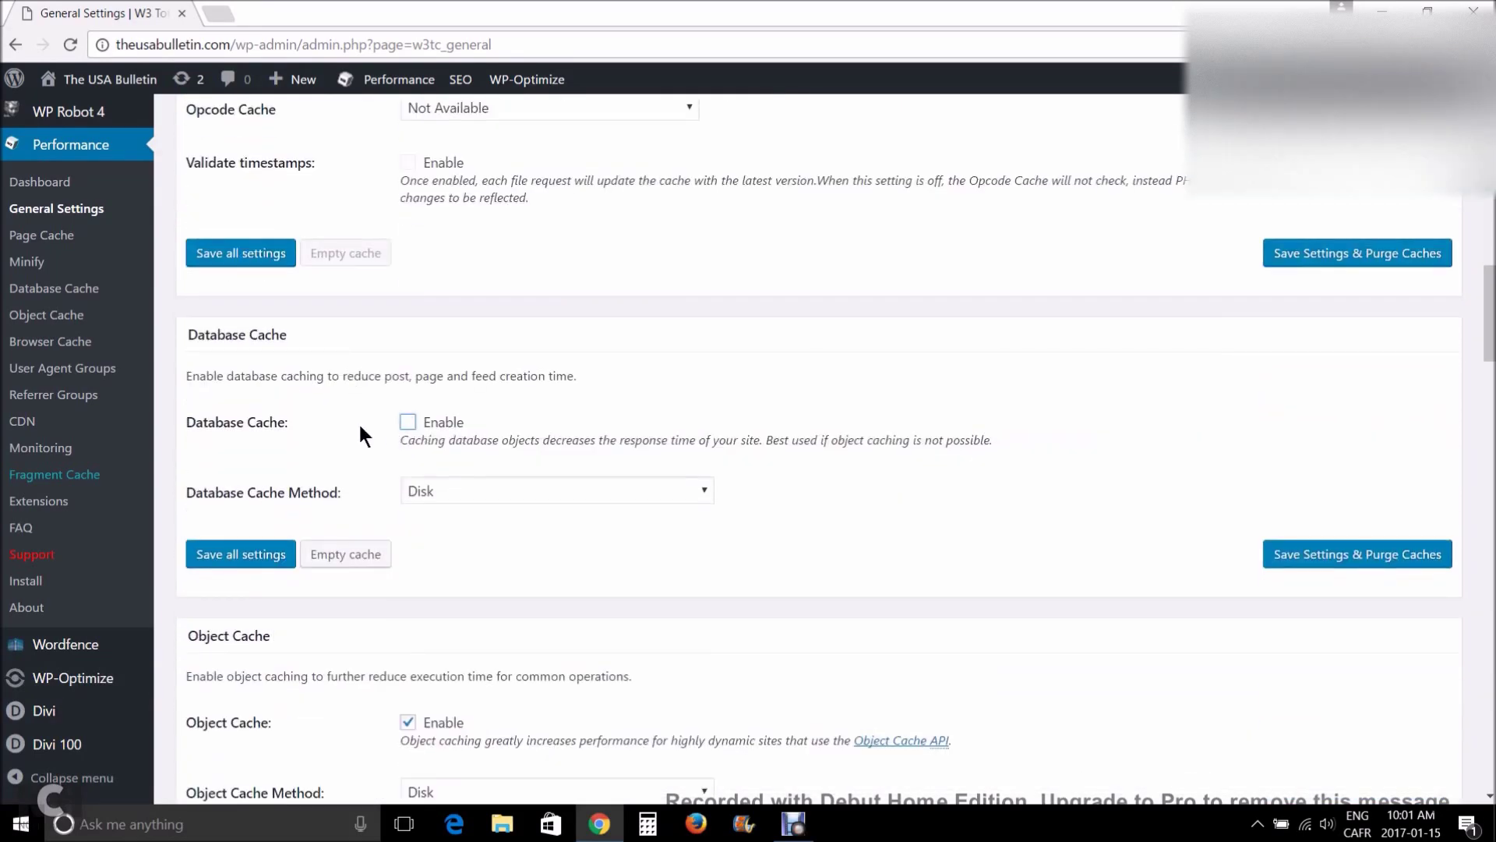
{"action": "scroll", "coordinate": [359, 421], "scroll_direction": "down", "scroll_amount": 1}
{"action": "scroll", "coordinate": [358, 420], "scroll_direction": "down", "scroll_amount": 2}
{"action": "left_click", "coordinate": [409, 338]}
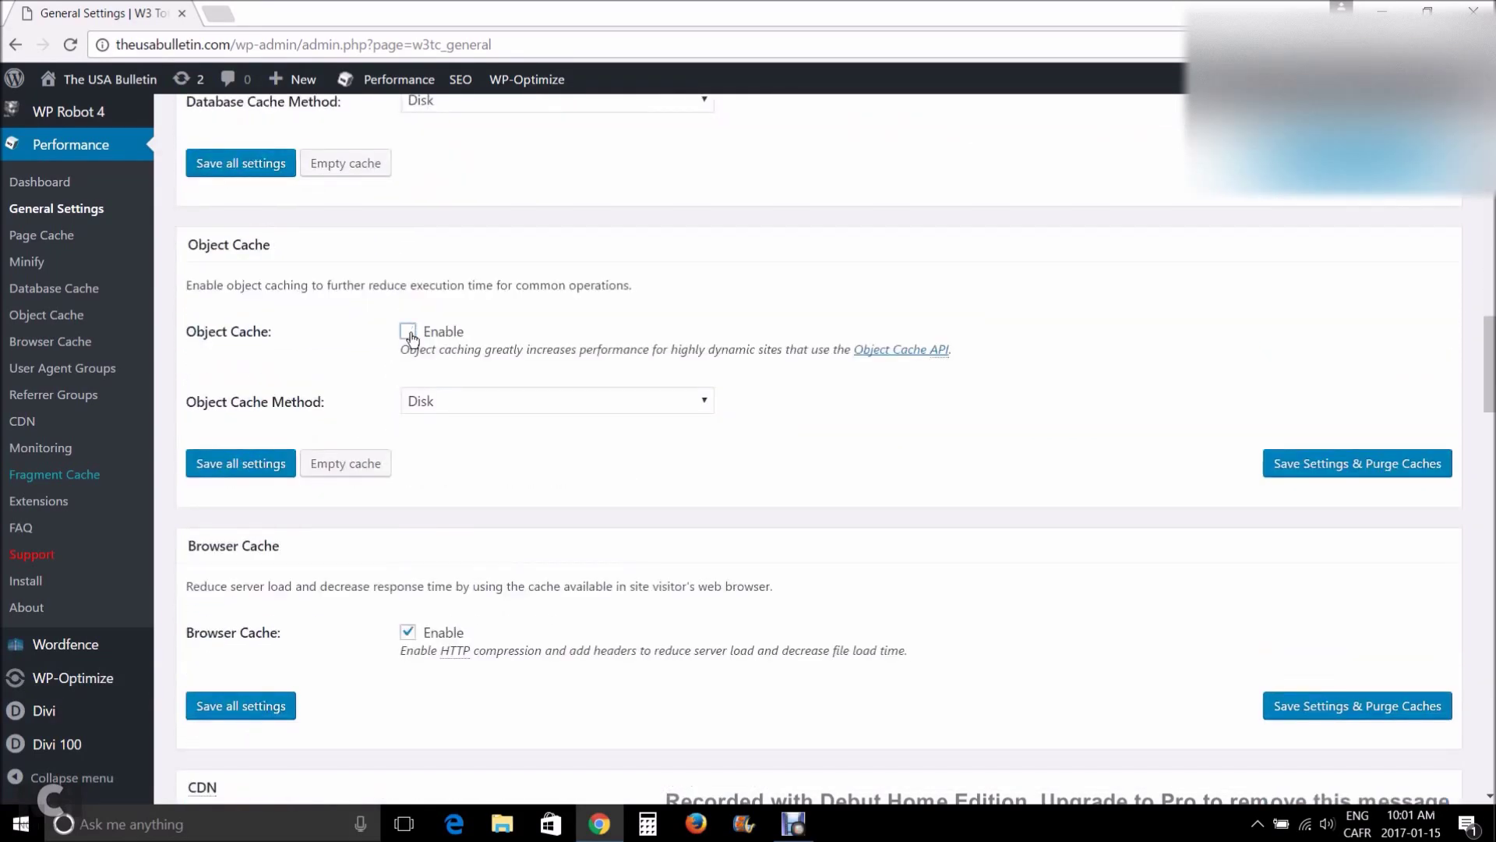
{"action": "scroll", "coordinate": [337, 375], "scroll_direction": "down", "scroll_amount": 2}
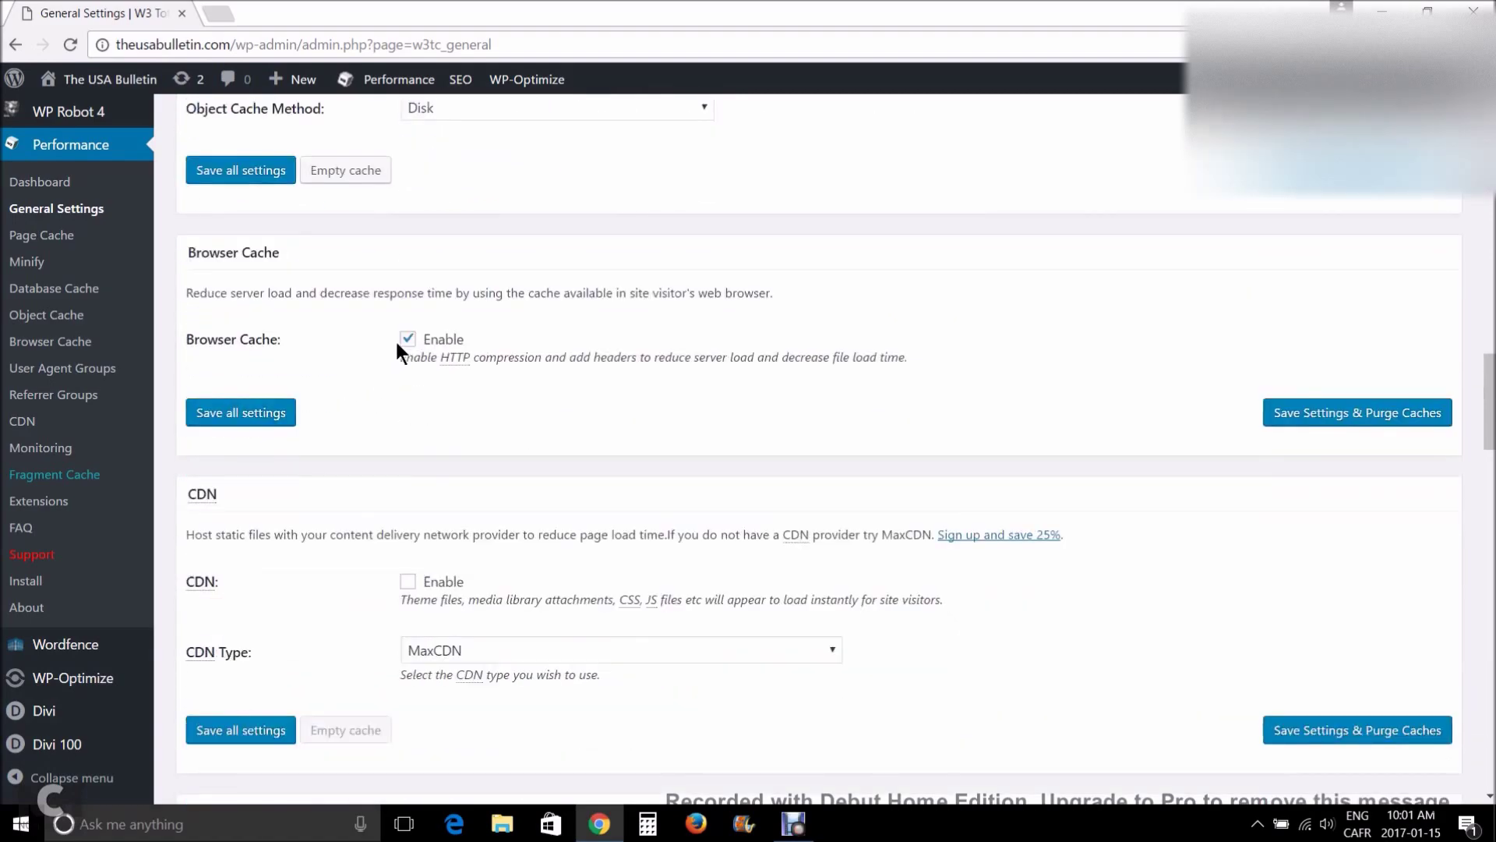
{"action": "scroll", "coordinate": [349, 397], "scroll_direction": "down", "scroll_amount": 2}
{"action": "scroll", "coordinate": [349, 397], "scroll_direction": "down", "scroll_amount": 2}
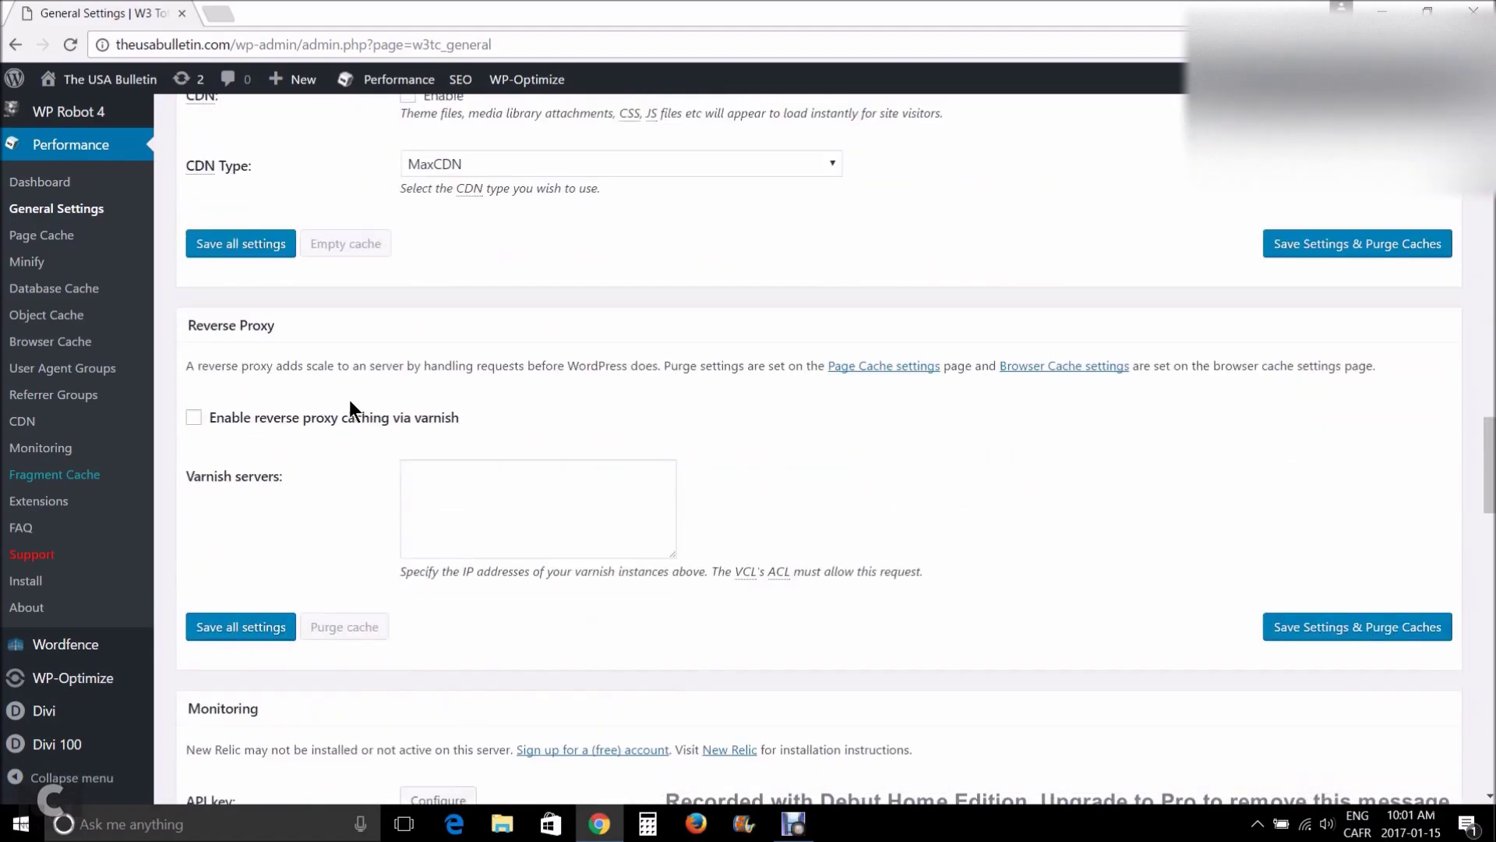
{"action": "scroll", "coordinate": [350, 397], "scroll_direction": "down", "scroll_amount": 1}
{"action": "scroll", "coordinate": [349, 400], "scroll_direction": "down", "scroll_amount": 1}
{"action": "scroll", "coordinate": [350, 400], "scroll_direction": "down", "scroll_amount": 1}
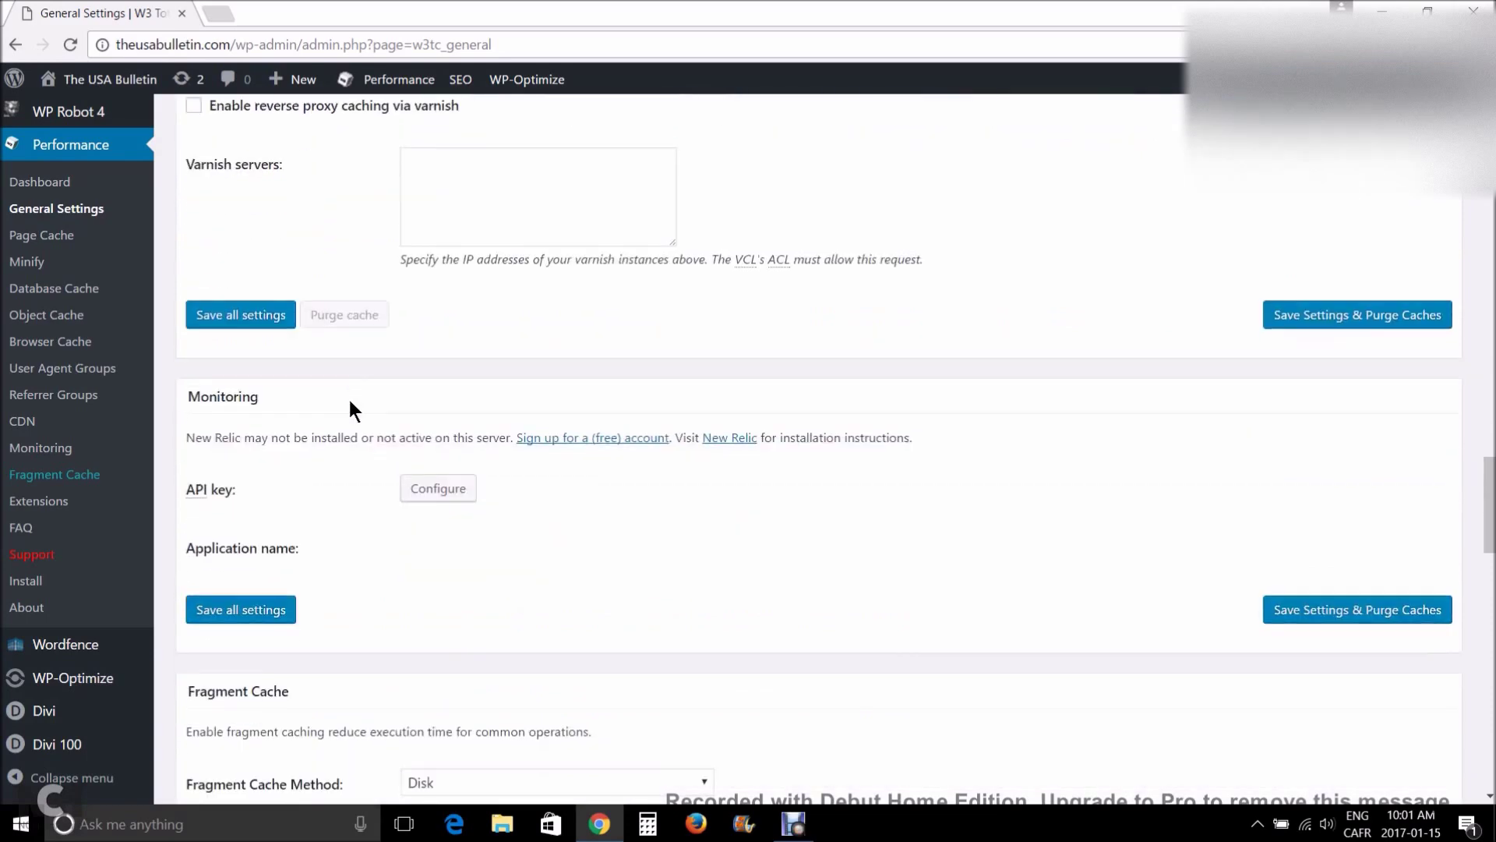
{"action": "scroll", "coordinate": [349, 400], "scroll_direction": "down", "scroll_amount": 2}
{"action": "scroll", "coordinate": [349, 401], "scroll_direction": "down", "scroll_amount": 1}
{"action": "scroll", "coordinate": [350, 401], "scroll_direction": "down", "scroll_amount": 2}
{"action": "scroll", "coordinate": [349, 401], "scroll_direction": "down", "scroll_amount": 2}
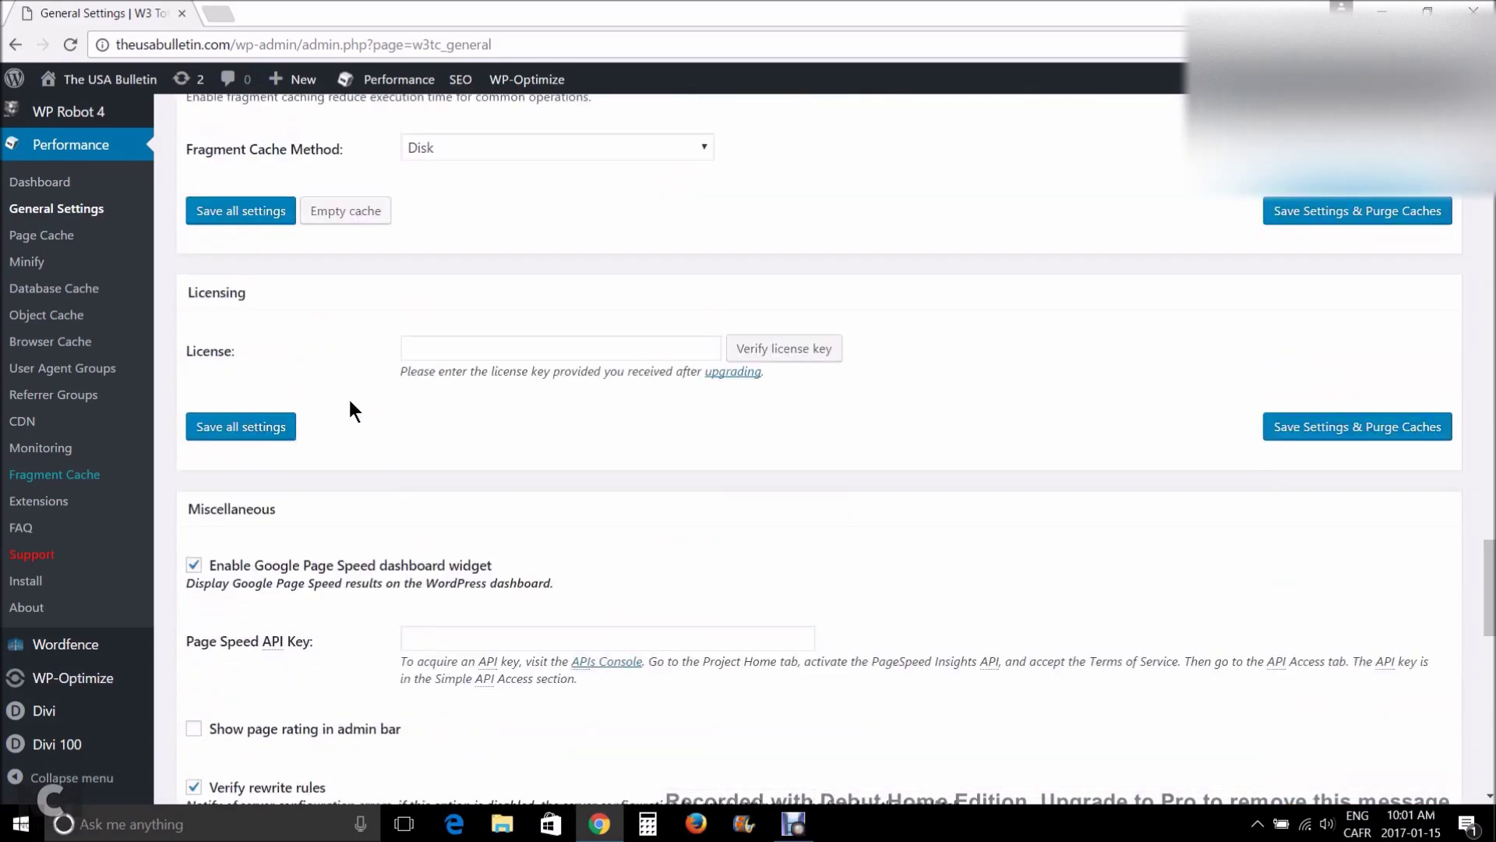
{"action": "scroll", "coordinate": [350, 401], "scroll_direction": "down", "scroll_amount": 1}
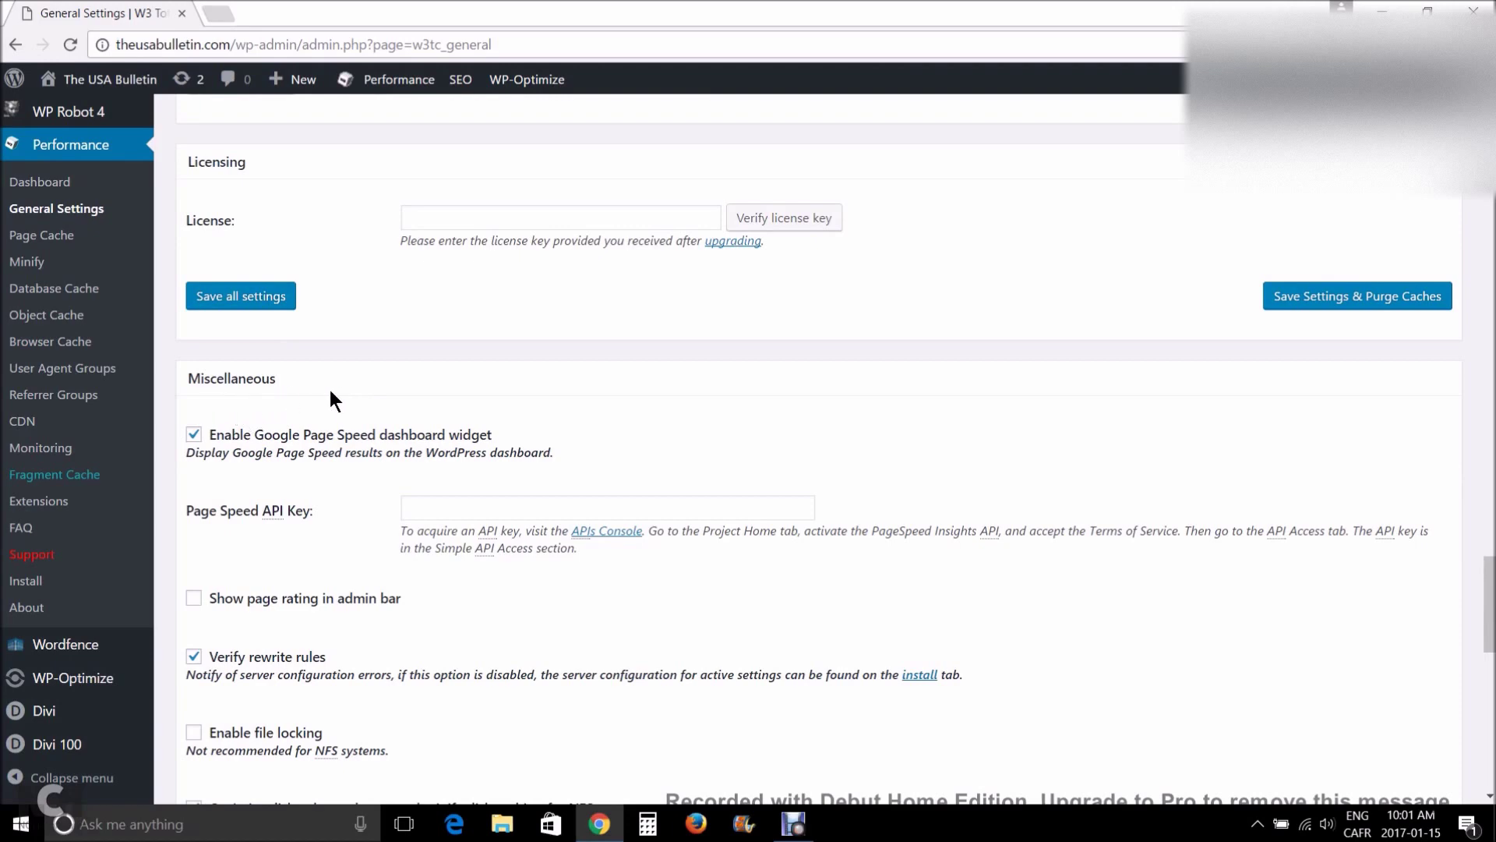
{"action": "scroll", "coordinate": [328, 400], "scroll_direction": "down", "scroll_amount": 1}
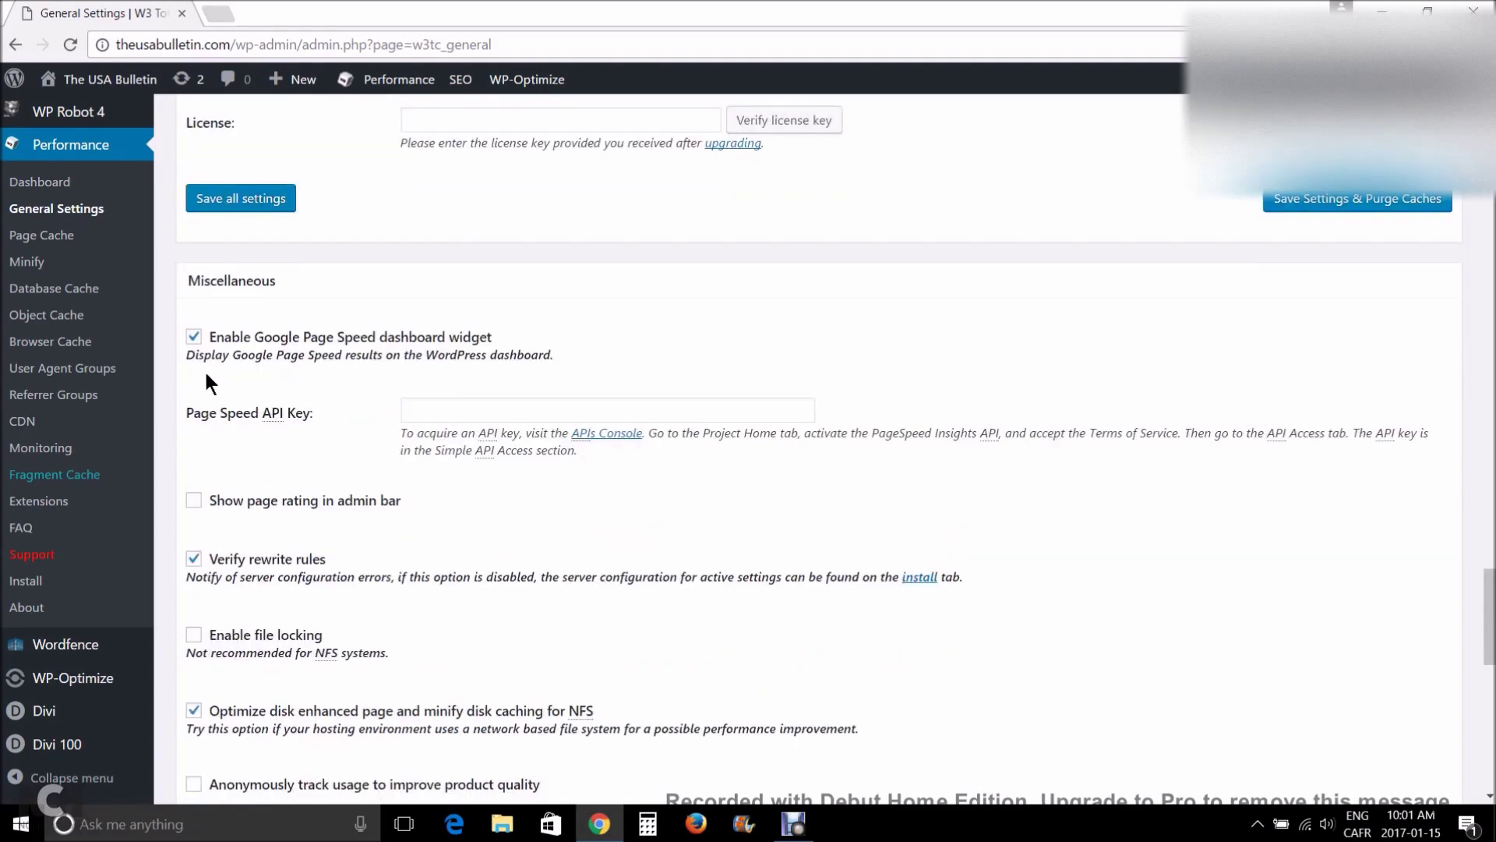
In Miscellaneous, uncheck the Page Speed widget, rewrite rule verification and NFS disk optimization
{"action": "left_click", "coordinate": [195, 336]}
{"action": "scroll", "coordinate": [257, 420], "scroll_direction": "down", "scroll_amount": 2}
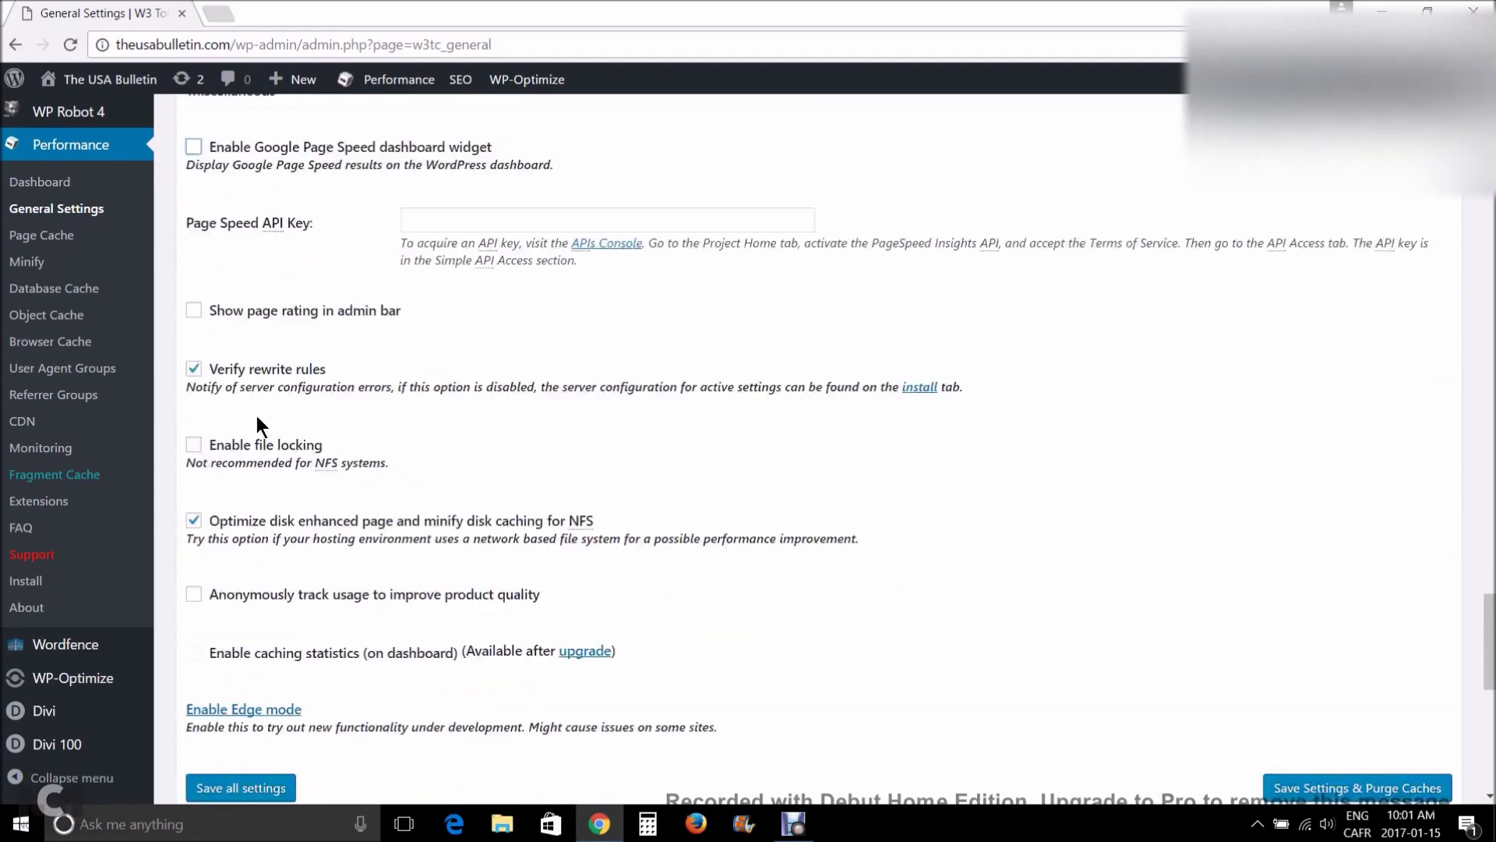
{"action": "left_click", "coordinate": [193, 363]}
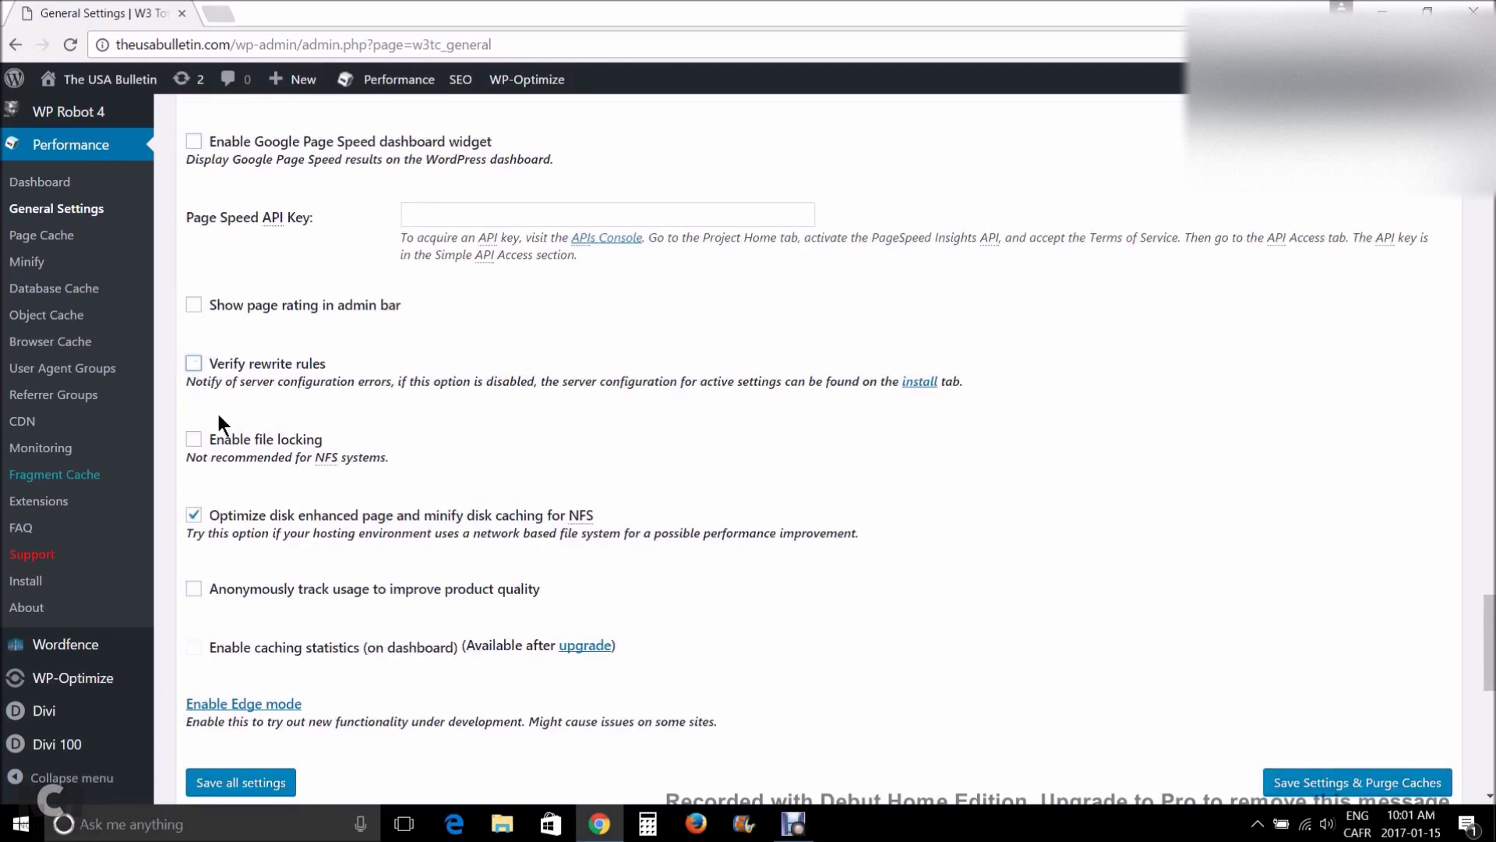
{"action": "left_click", "coordinate": [194, 516]}
{"action": "scroll", "coordinate": [506, 503], "scroll_direction": "down", "scroll_amount": 1}
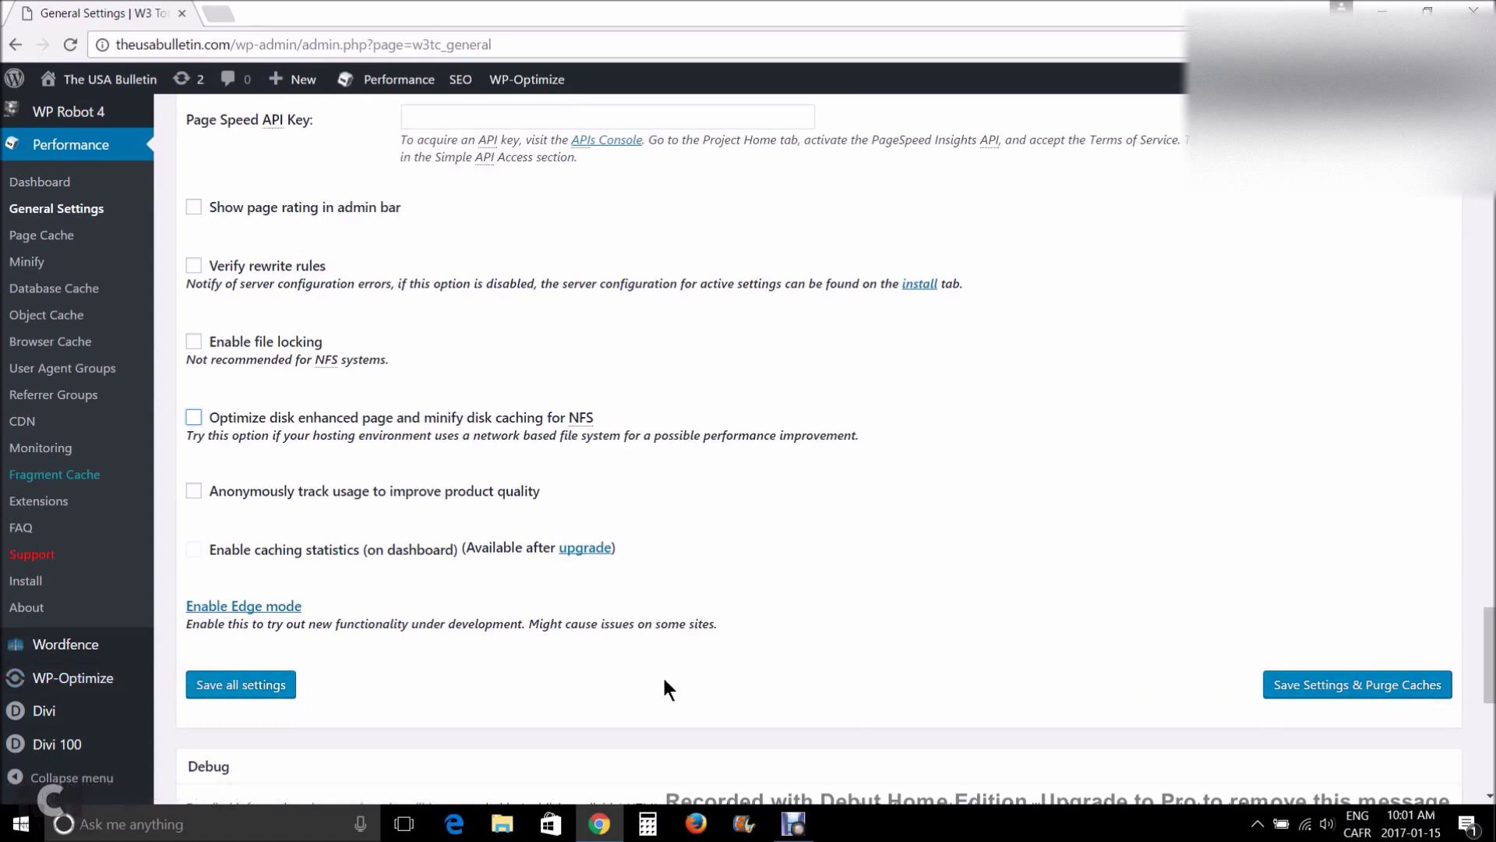
Save settings and purge caches, then highlight the 'disabled' status
{"action": "left_click", "coordinate": [1322, 699]}
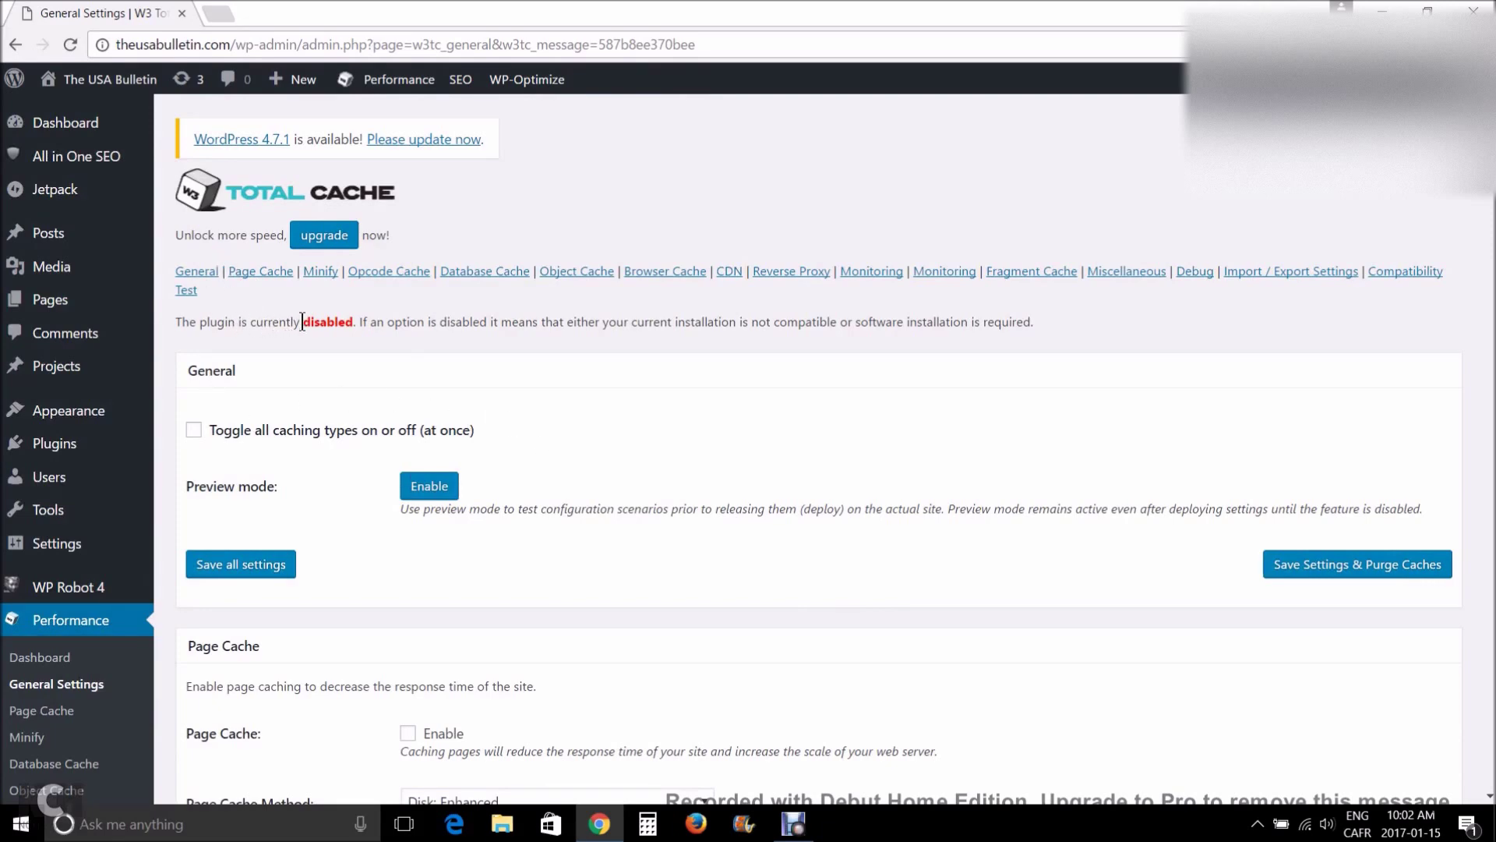
{"action": "left_click_drag", "start_coordinate": [303, 321], "coordinate": [349, 326]}
{"action": "mouse_move", "coordinate": [55, 443]}
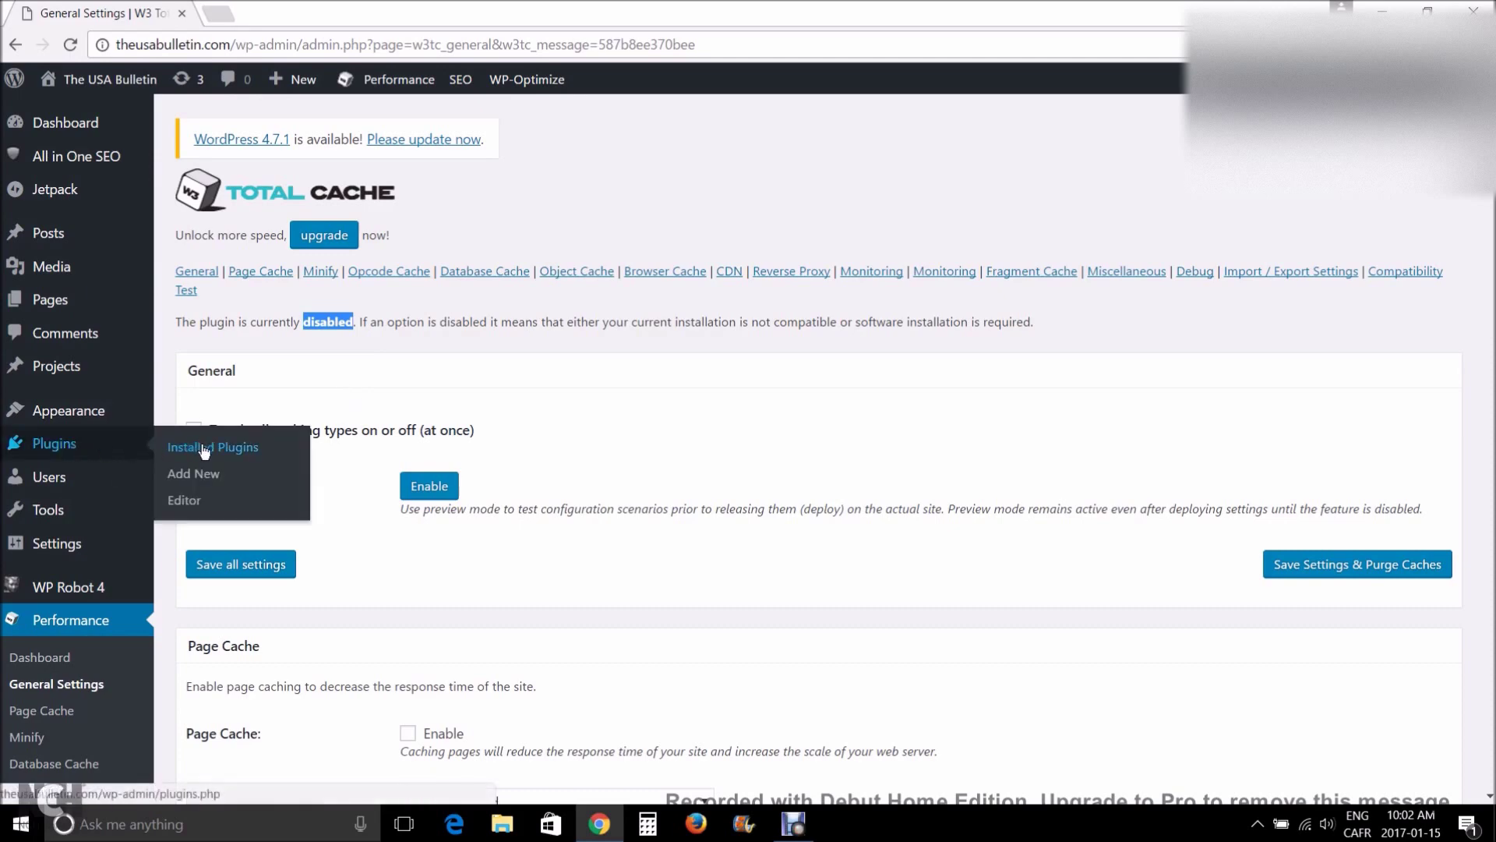
Return to installed plugins and deactivate W3 Total Cache
{"action": "left_click", "coordinate": [205, 452]}
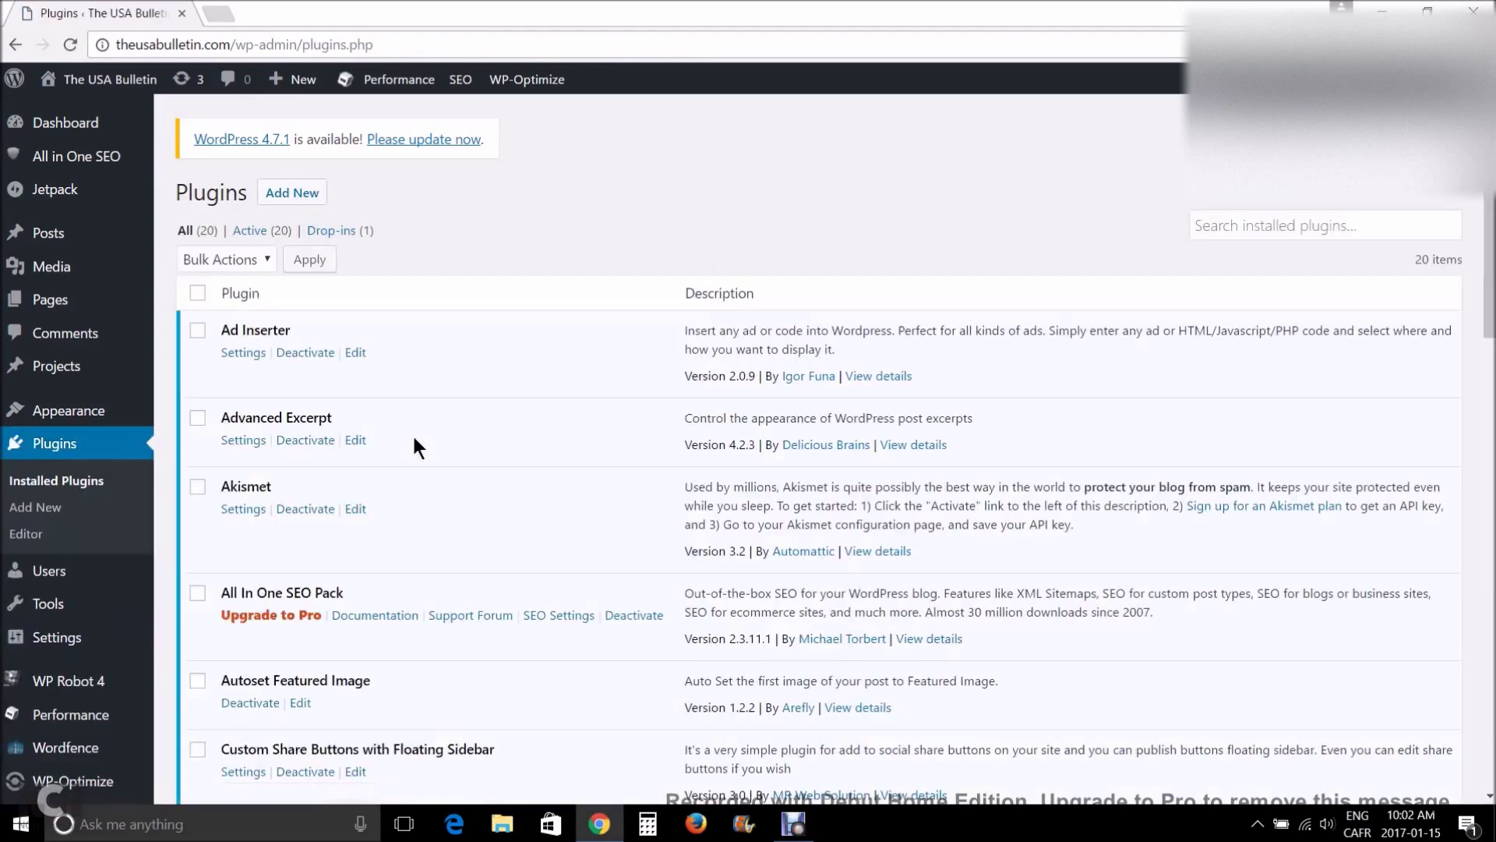
{"action": "scroll", "coordinate": [413, 433], "scroll_direction": "down", "scroll_amount": 2}
{"action": "scroll", "coordinate": [412, 434], "scroll_direction": "down", "scroll_amount": 3}
{"action": "scroll", "coordinate": [413, 434], "scroll_direction": "down", "scroll_amount": 2}
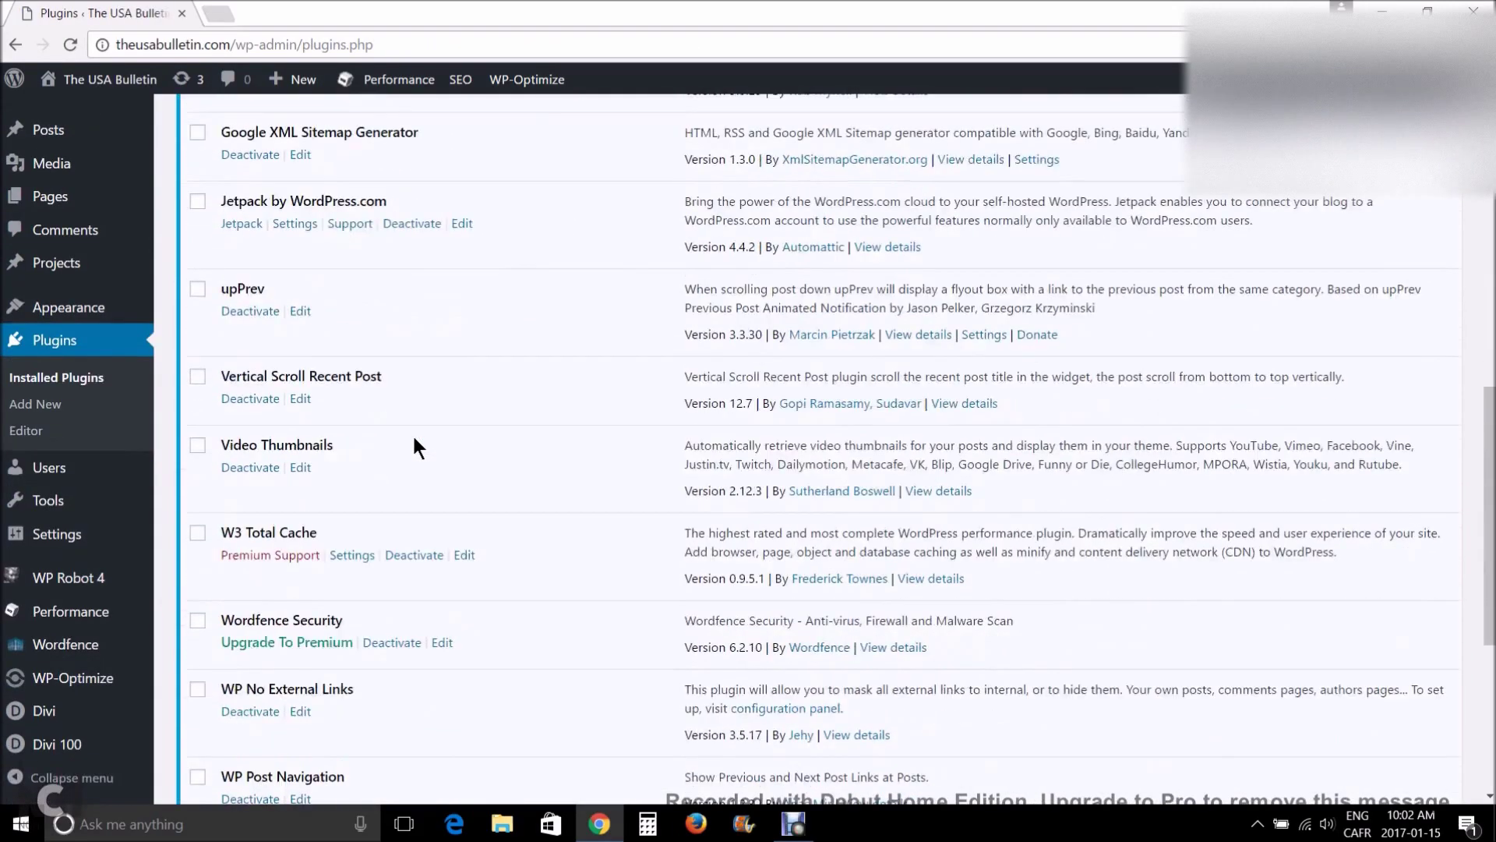
{"action": "left_click", "coordinate": [413, 557]}
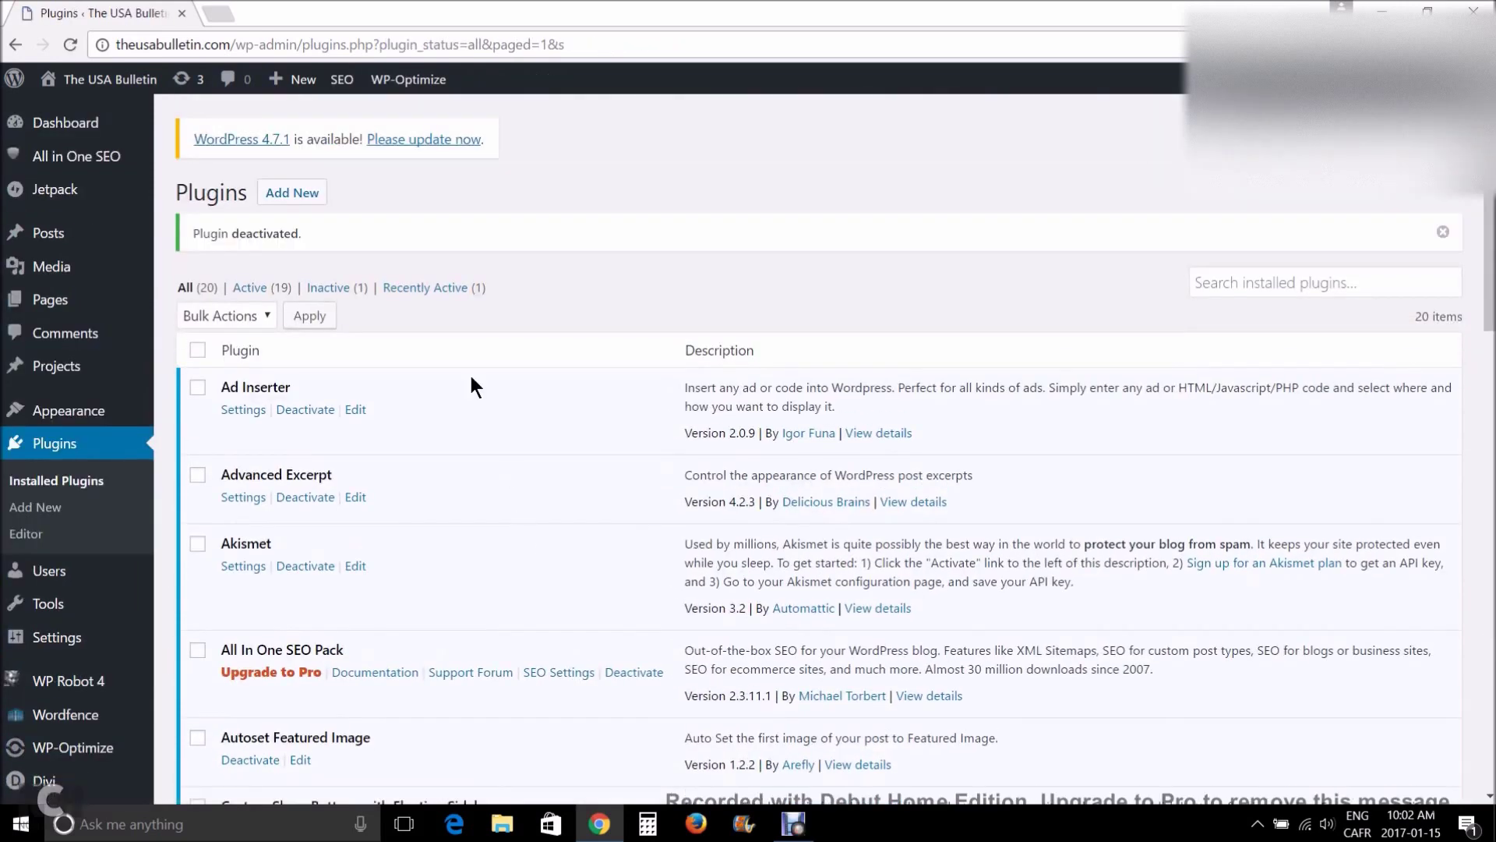
{"action": "left_click_drag", "start_coordinate": [192, 232], "coordinate": [307, 237]}
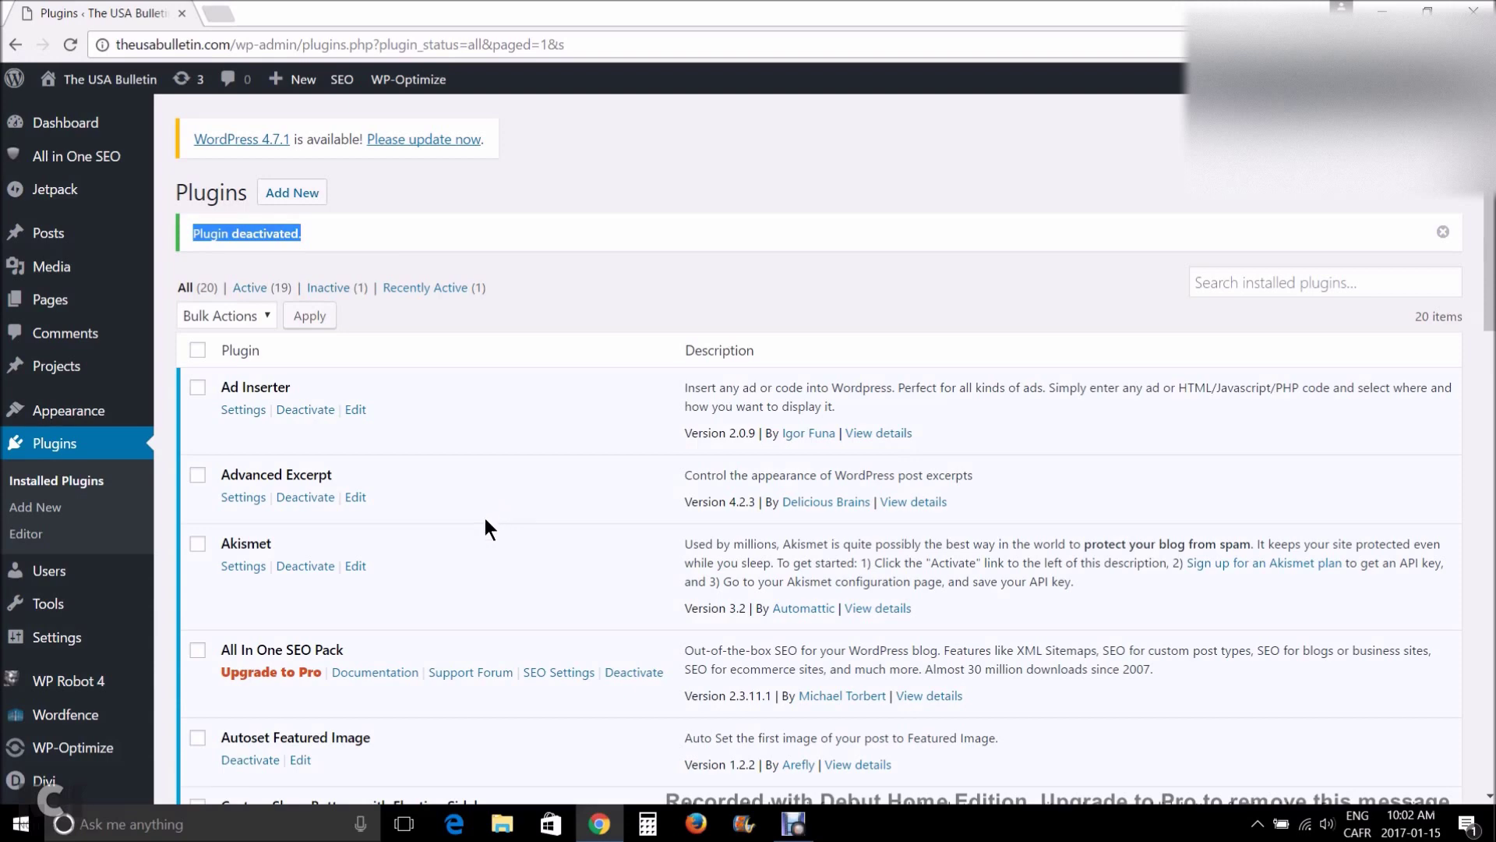
{"action": "scroll", "coordinate": [486, 529], "scroll_direction": "down", "scroll_amount": 1}
{"action": "scroll", "coordinate": [485, 528], "scroll_direction": "down", "scroll_amount": 1}
{"action": "scroll", "coordinate": [485, 529], "scroll_direction": "down", "scroll_amount": 2}
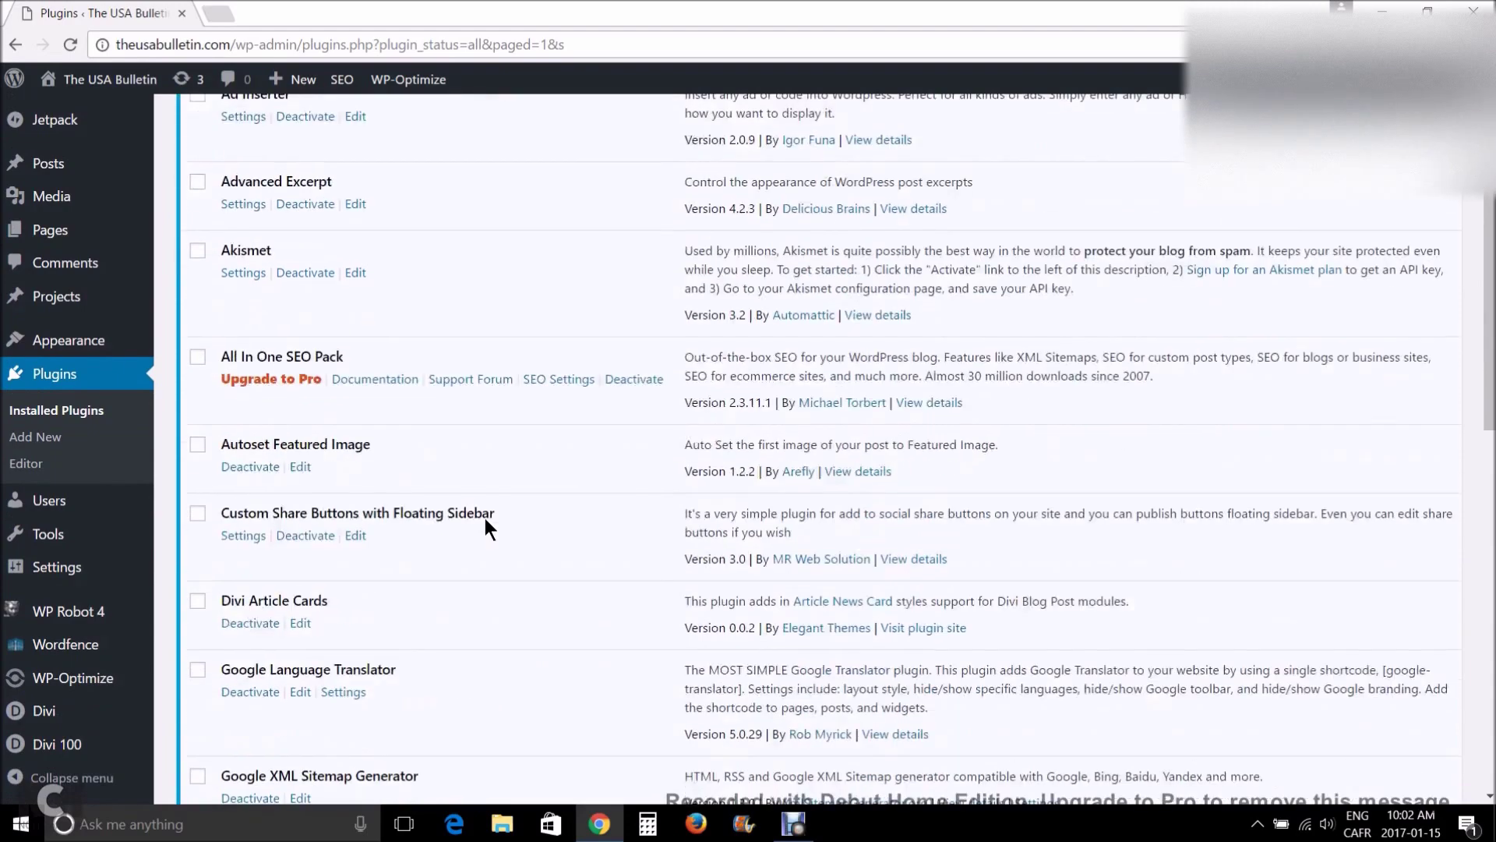
{"action": "scroll", "coordinate": [484, 529], "scroll_direction": "down", "scroll_amount": 2}
{"action": "scroll", "coordinate": [486, 519], "scroll_direction": "down", "scroll_amount": 3}
{"action": "scroll", "coordinate": [485, 520], "scroll_direction": "down", "scroll_amount": 1}
{"action": "scroll", "coordinate": [485, 519], "scroll_direction": "down", "scroll_amount": 2}
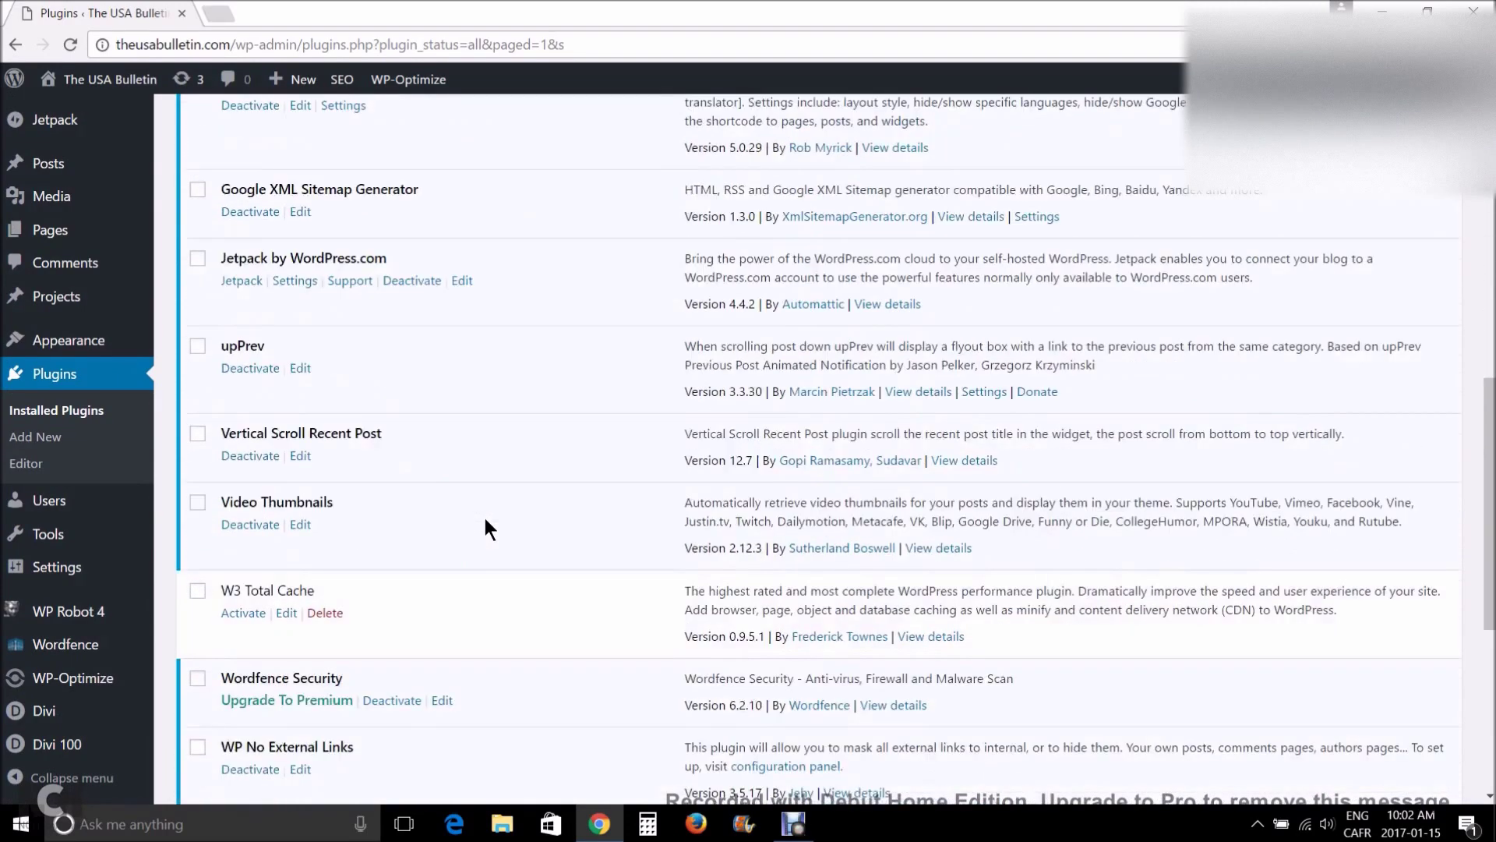
{"action": "scroll", "coordinate": [485, 519], "scroll_direction": "up", "scroll_amount": 5}
{"action": "scroll", "coordinate": [484, 529], "scroll_direction": "up", "scroll_amount": 5}
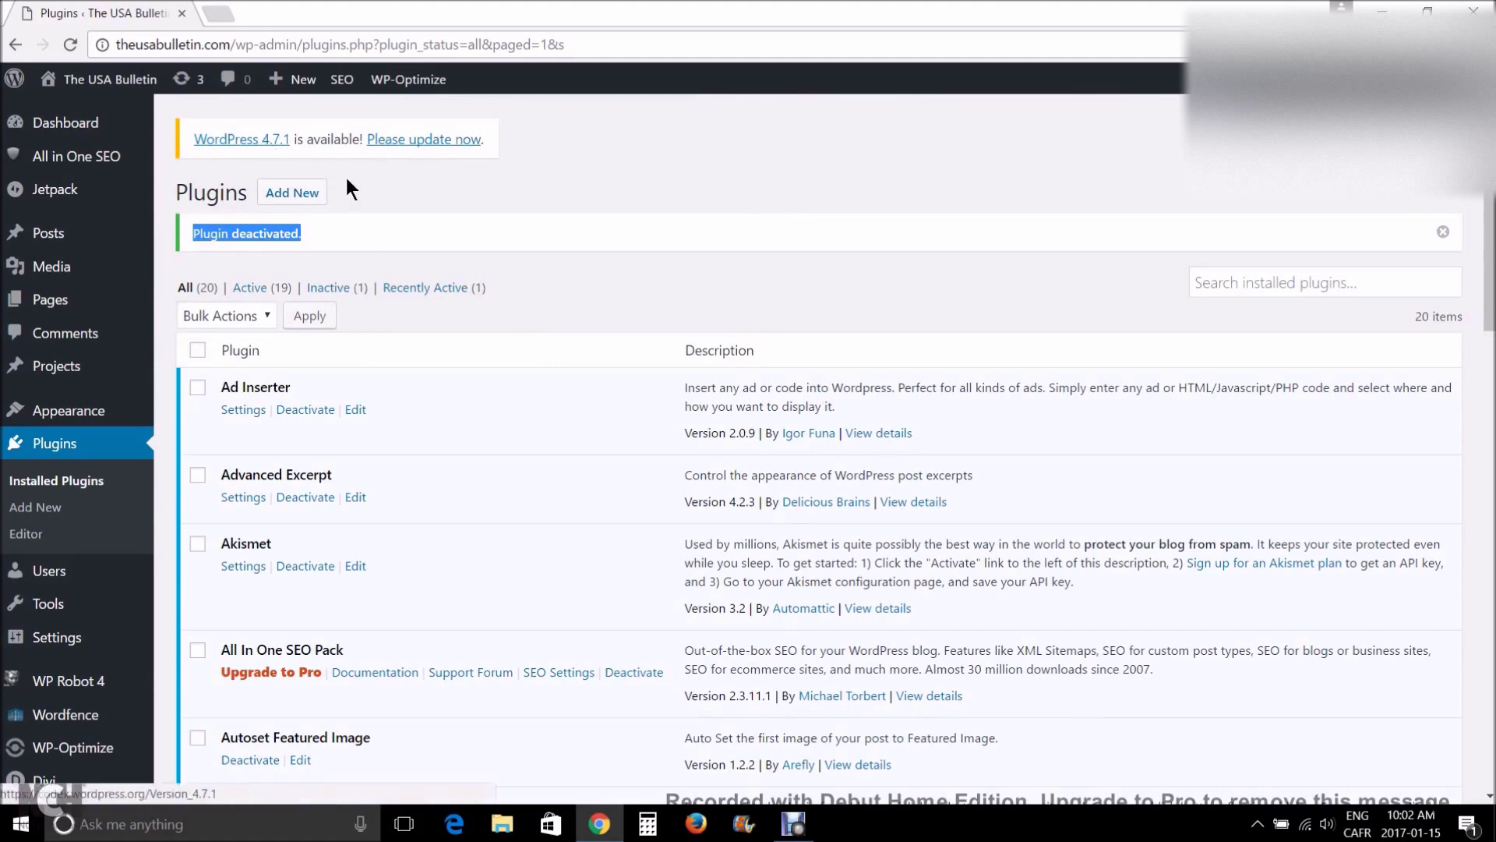
{"action": "scroll", "coordinate": [503, 464], "scroll_direction": "down", "scroll_amount": 1}
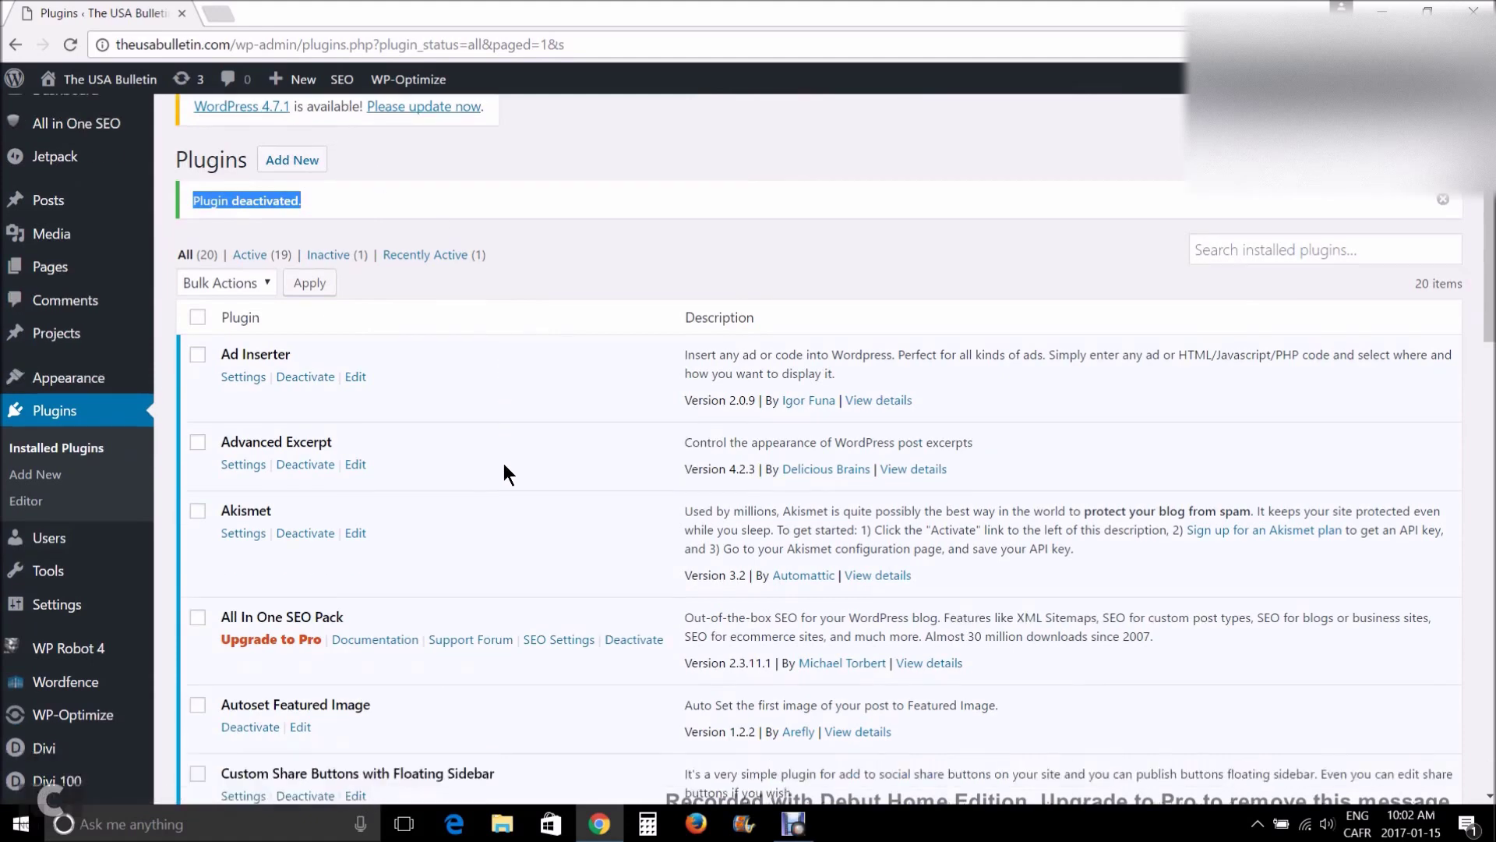
{"action": "scroll", "coordinate": [504, 463], "scroll_direction": "down", "scroll_amount": 1}
{"action": "scroll", "coordinate": [504, 463], "scroll_direction": "down", "scroll_amount": 1}
{"action": "scroll", "coordinate": [506, 461], "scroll_direction": "down", "scroll_amount": 1}
{"action": "scroll", "coordinate": [507, 461], "scroll_direction": "down", "scroll_amount": 1}
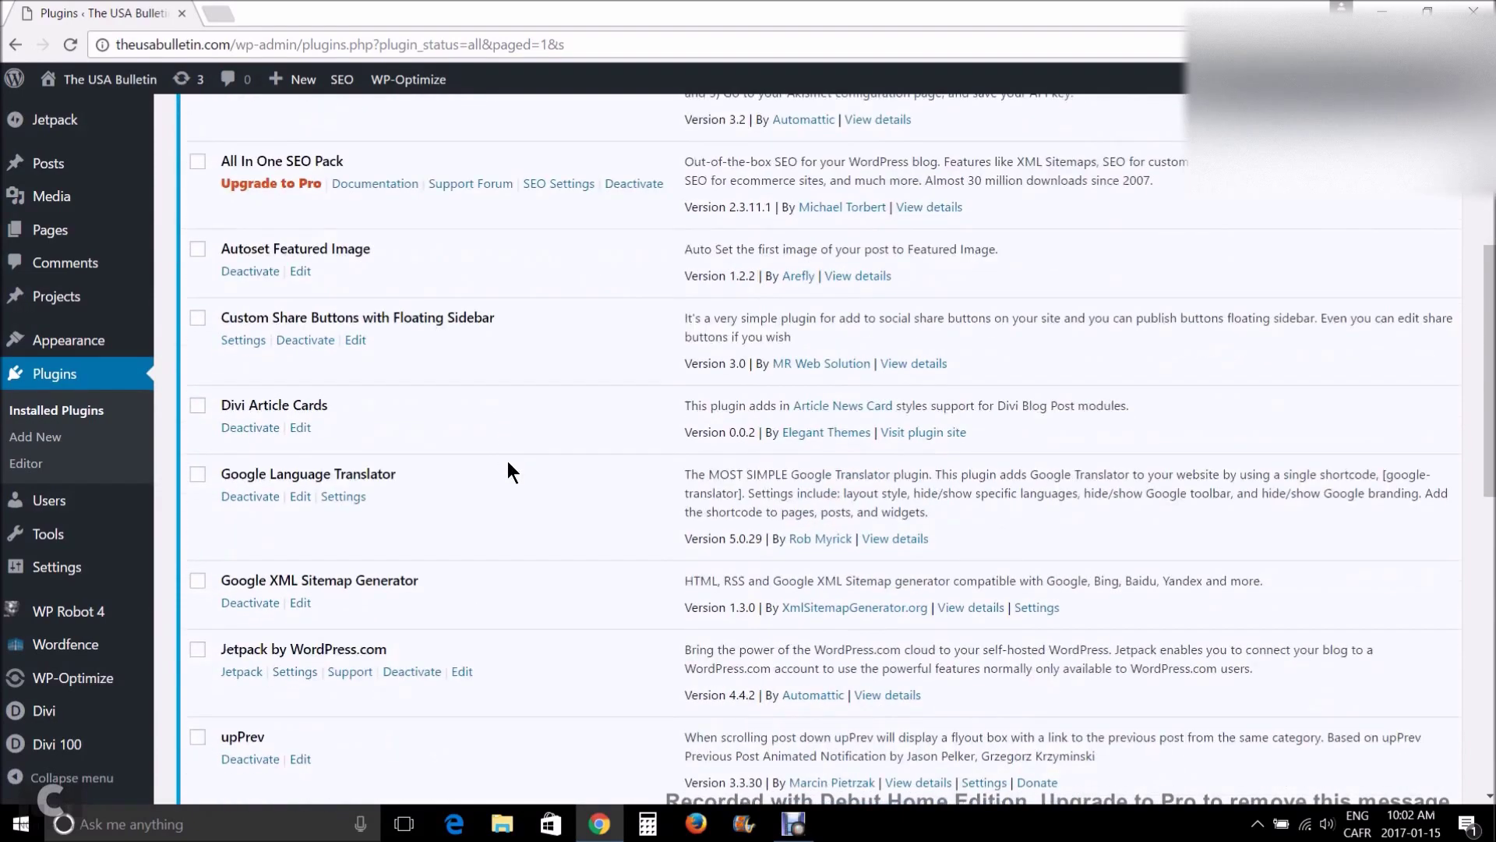
{"action": "scroll", "coordinate": [508, 461], "scroll_direction": "down", "scroll_amount": 2}
{"action": "scroll", "coordinate": [507, 461], "scroll_direction": "down", "scroll_amount": 2}
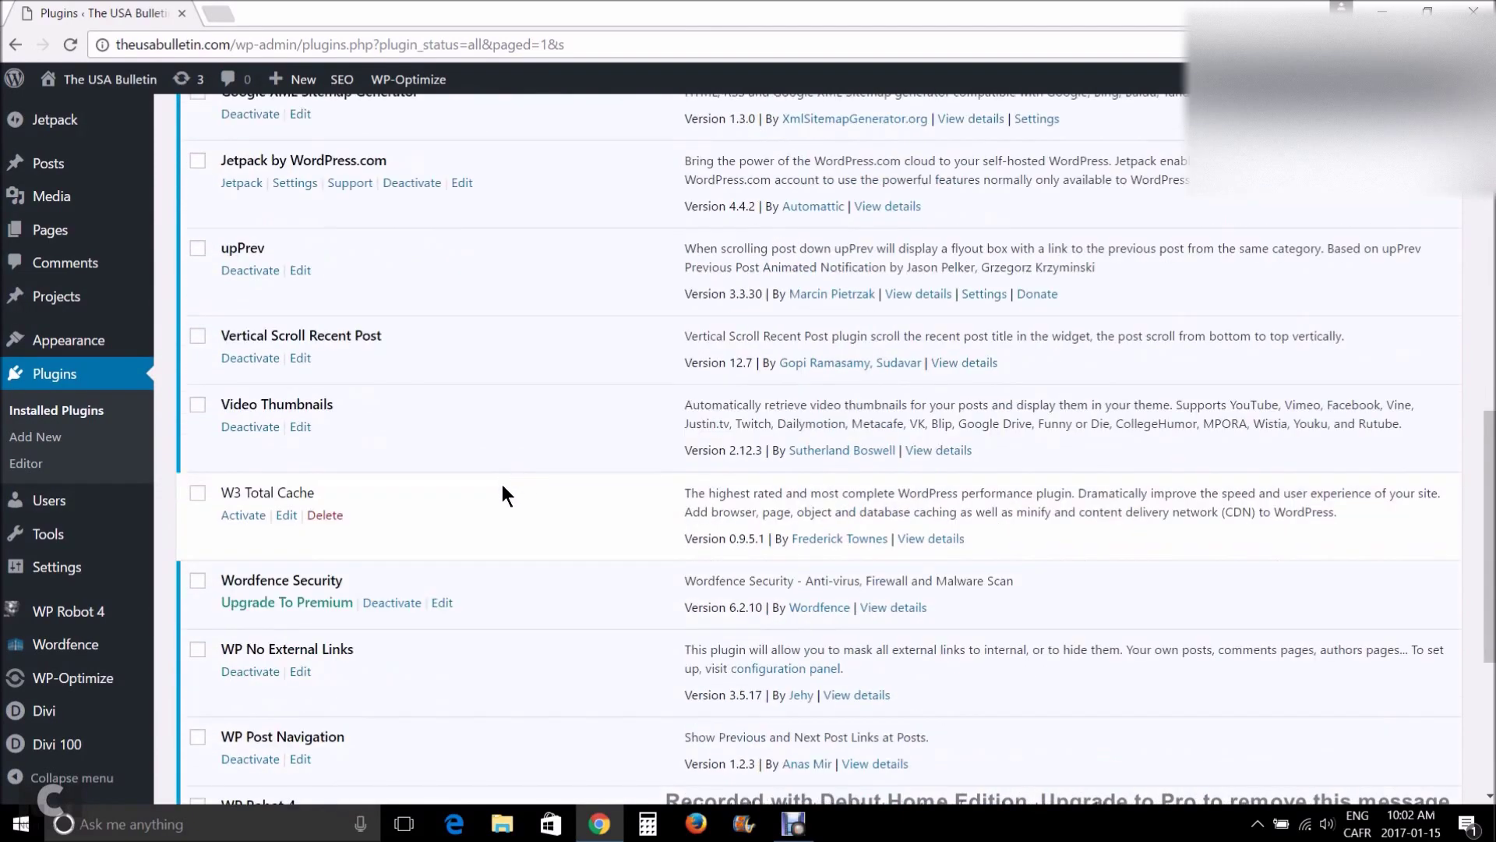
{"action": "left_click", "coordinate": [241, 518]}
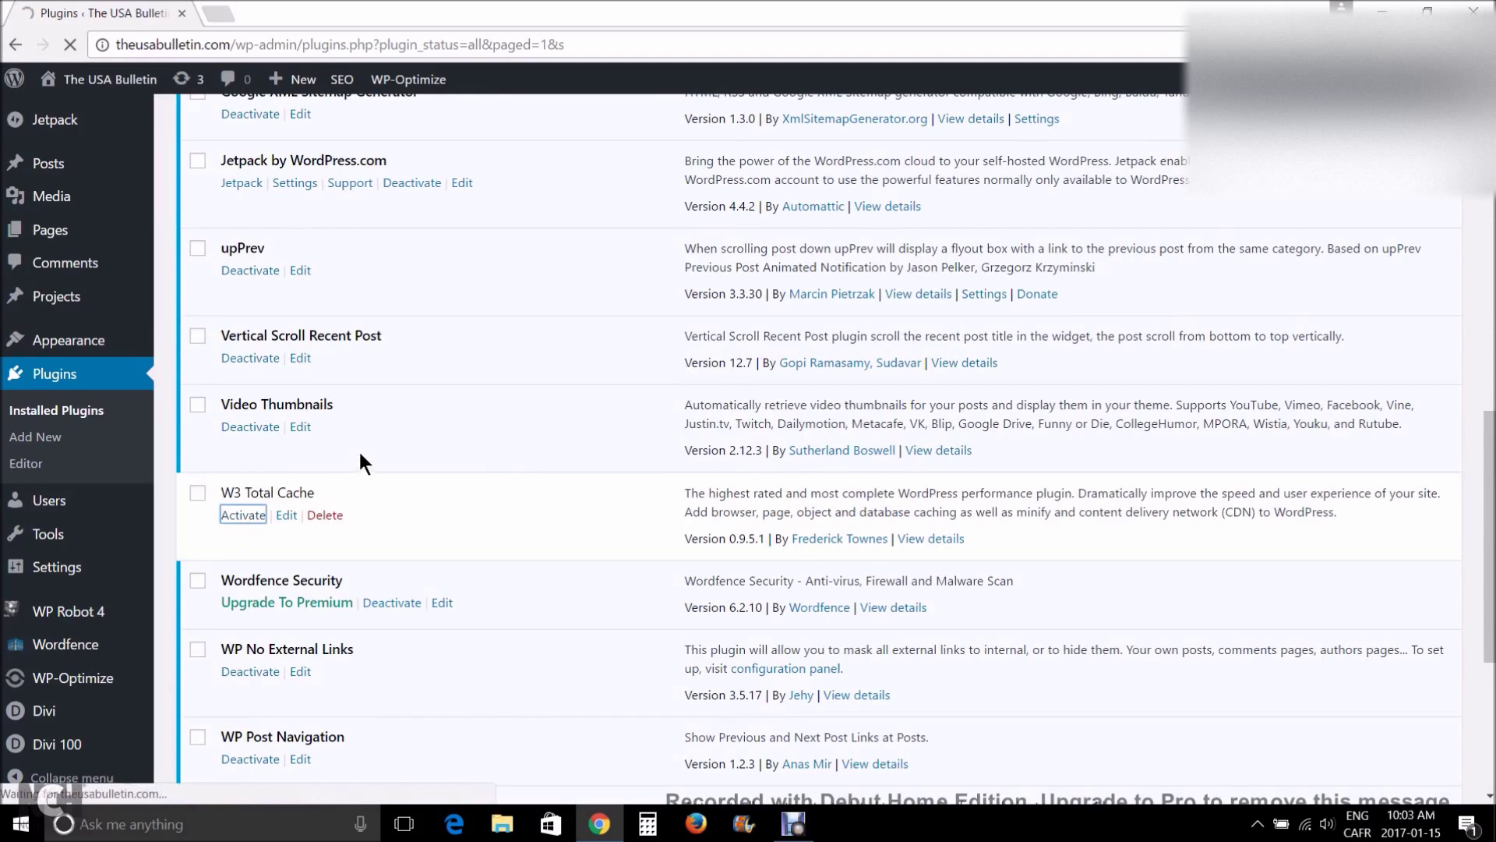
{"action": "scroll", "coordinate": [363, 455], "scroll_direction": "down", "scroll_amount": 3}
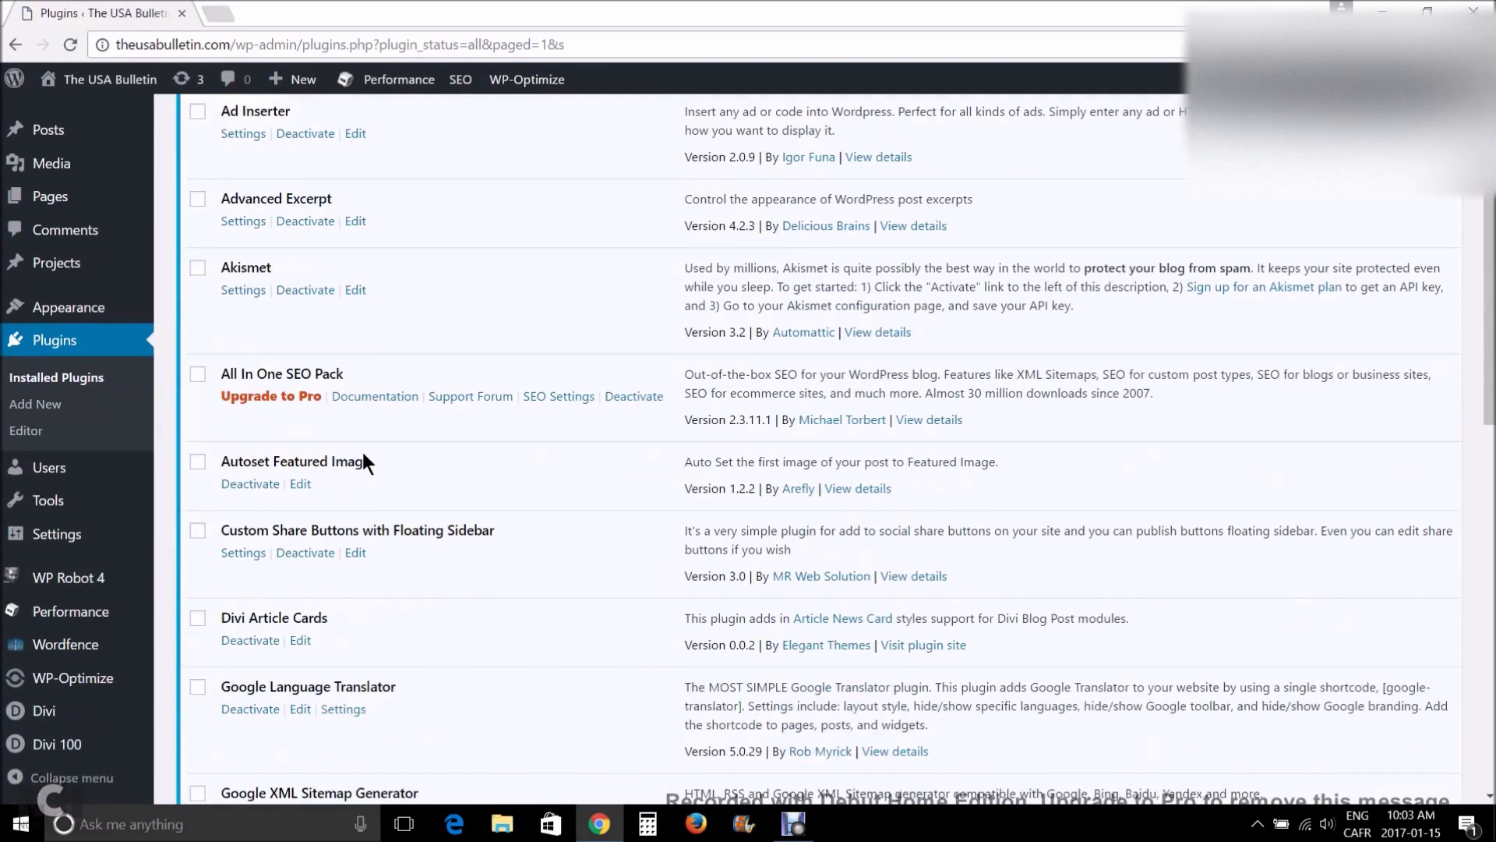
{"action": "scroll", "coordinate": [362, 454], "scroll_direction": "down", "scroll_amount": 2}
{"action": "scroll", "coordinate": [362, 455], "scroll_direction": "down", "scroll_amount": 1}
{"action": "scroll", "coordinate": [362, 454], "scroll_direction": "down", "scroll_amount": 2}
{"action": "scroll", "coordinate": [363, 455], "scroll_direction": "down", "scroll_amount": 1}
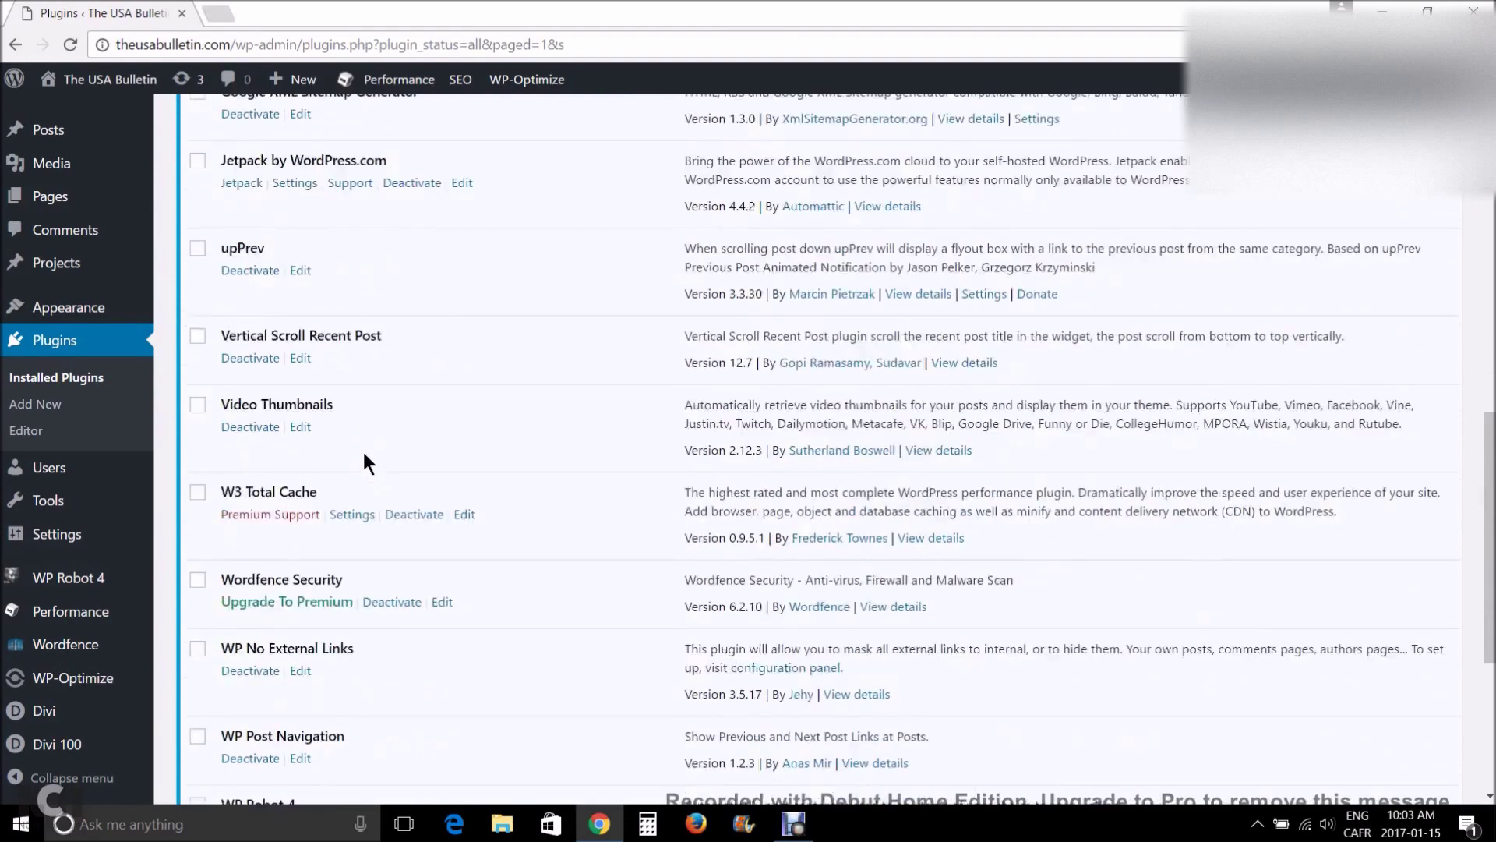
Go to the reactivated W3 Total Cache plugin's settings page
{"action": "left_click", "coordinate": [353, 513]}
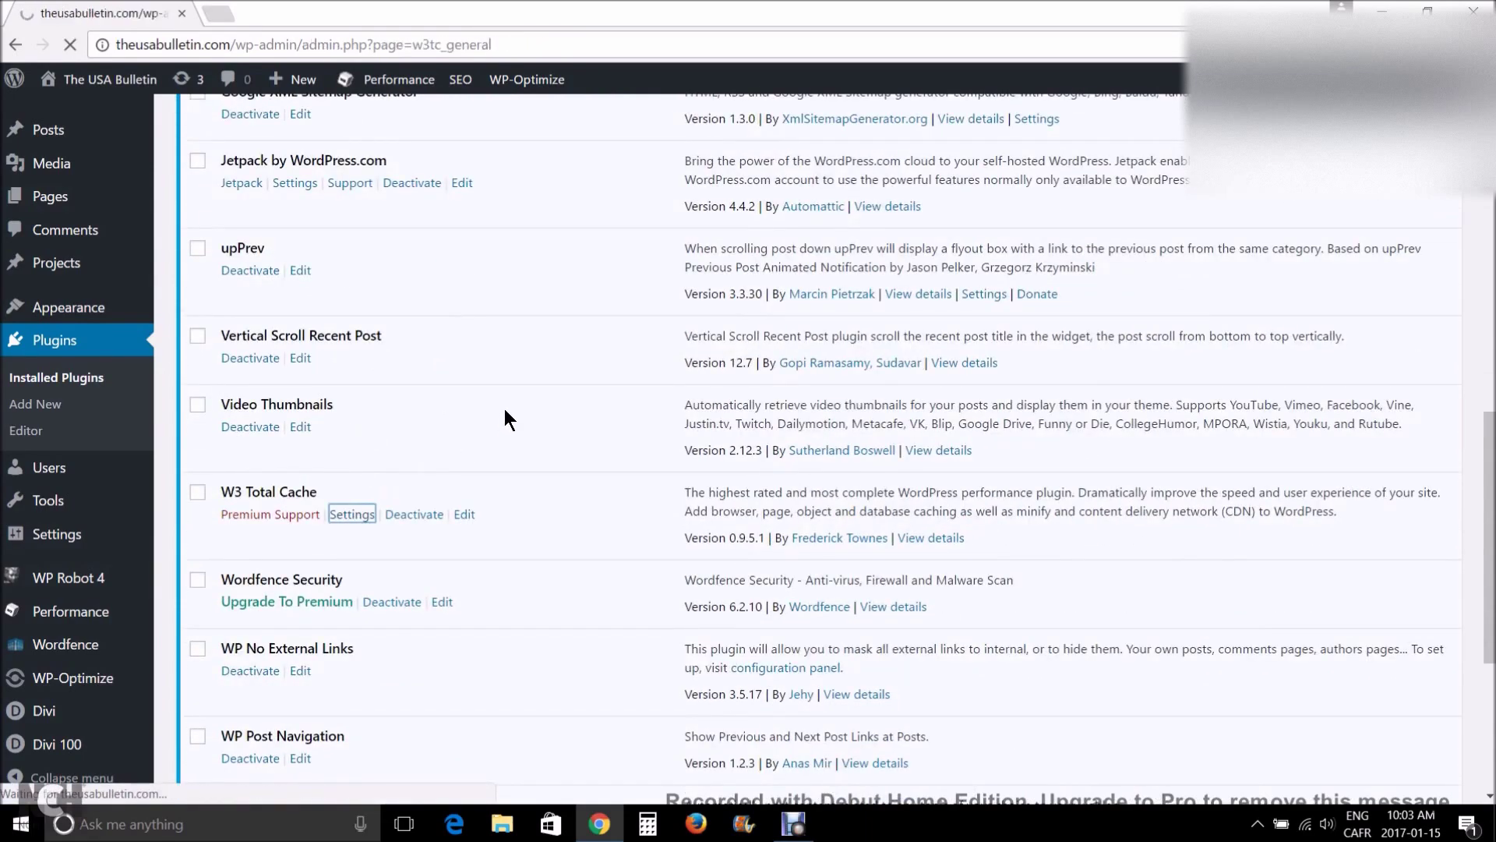
{"action": "scroll", "coordinate": [499, 415], "scroll_direction": "down", "scroll_amount": 1}
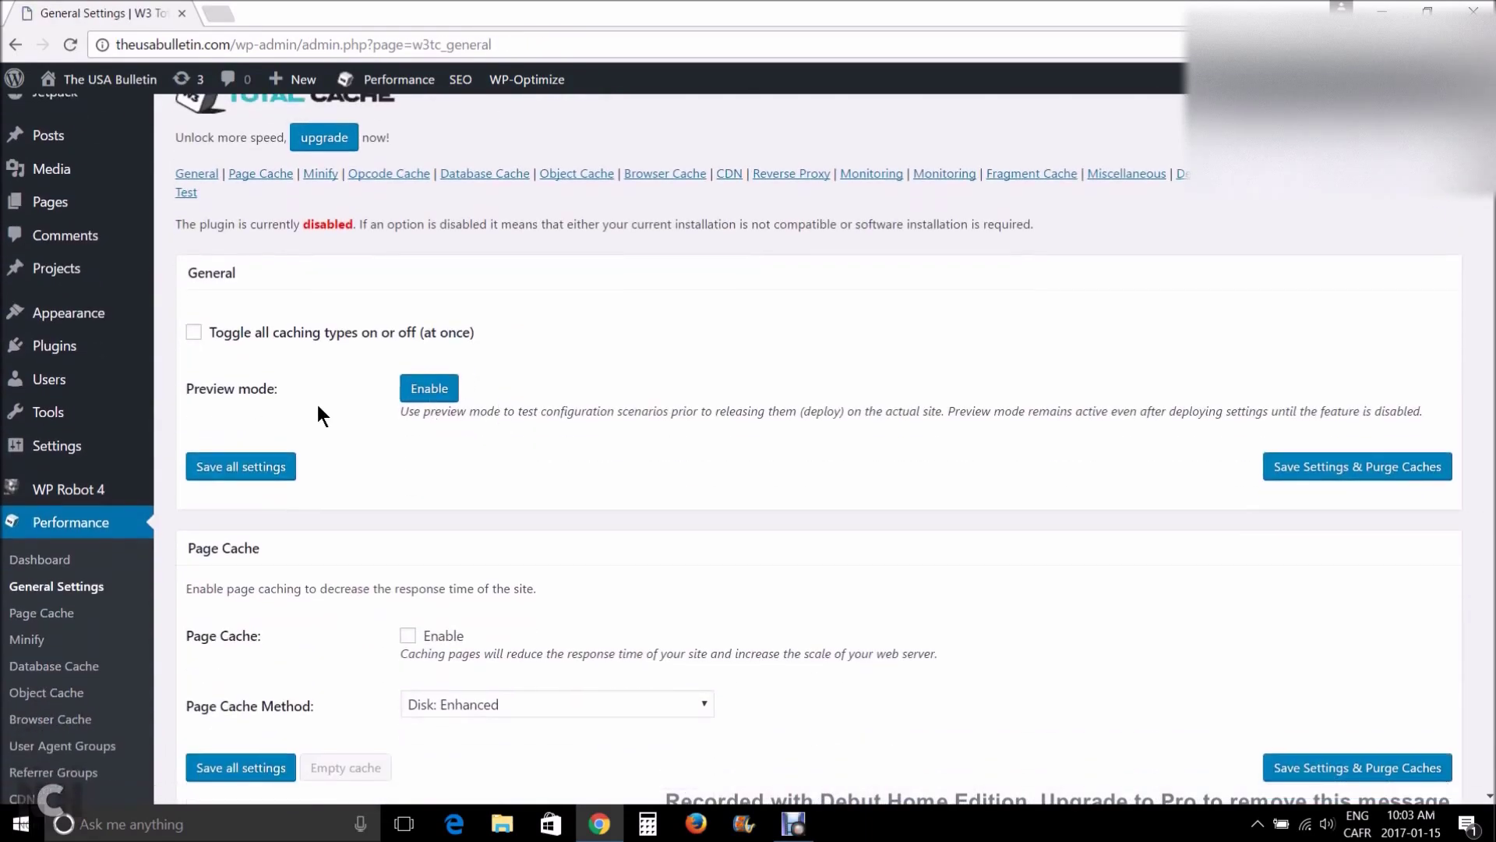
{"action": "scroll", "coordinate": [318, 413], "scroll_direction": "down", "scroll_amount": 2}
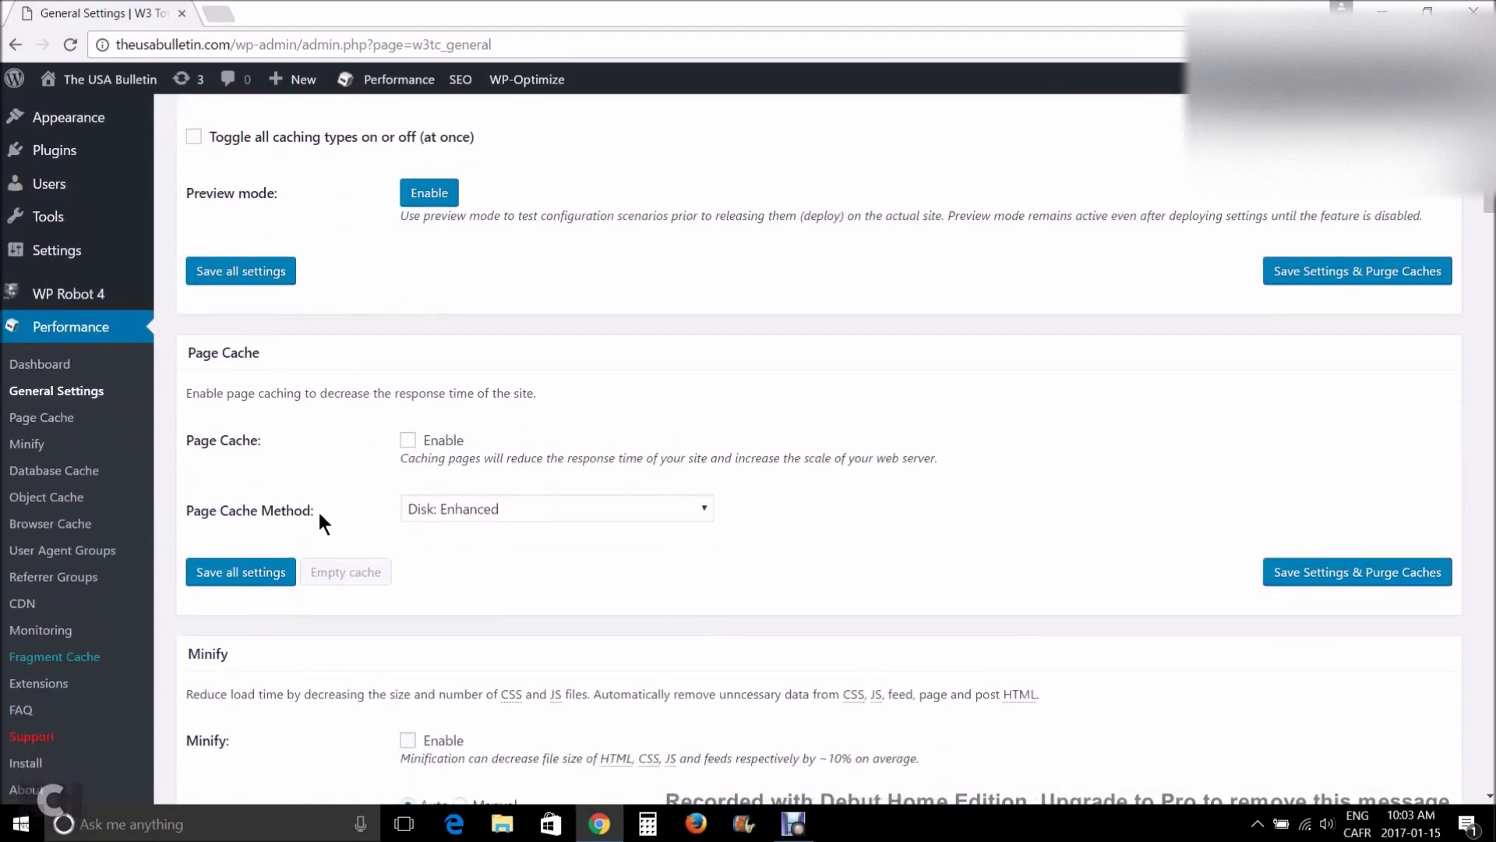
{"action": "scroll", "coordinate": [347, 501], "scroll_direction": "down", "scroll_amount": 2}
{"action": "scroll", "coordinate": [348, 501], "scroll_direction": "down", "scroll_amount": 2}
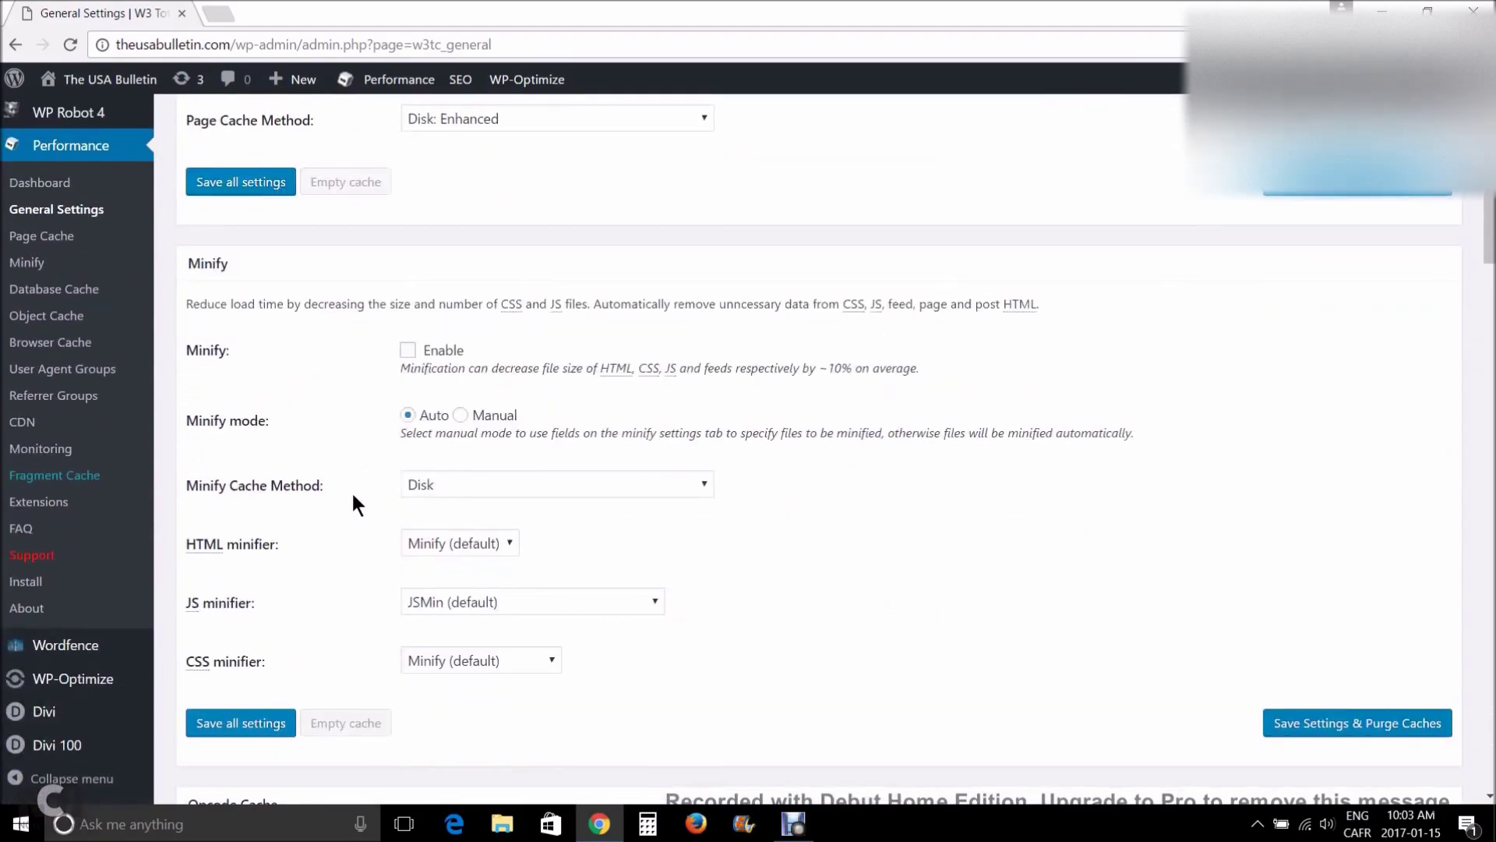
{"action": "scroll", "coordinate": [350, 490], "scroll_direction": "up", "scroll_amount": 4}
{"action": "scroll", "coordinate": [351, 480], "scroll_direction": "up", "scroll_amount": 4}
{"action": "scroll", "coordinate": [351, 480], "scroll_direction": "down", "scroll_amount": 5}
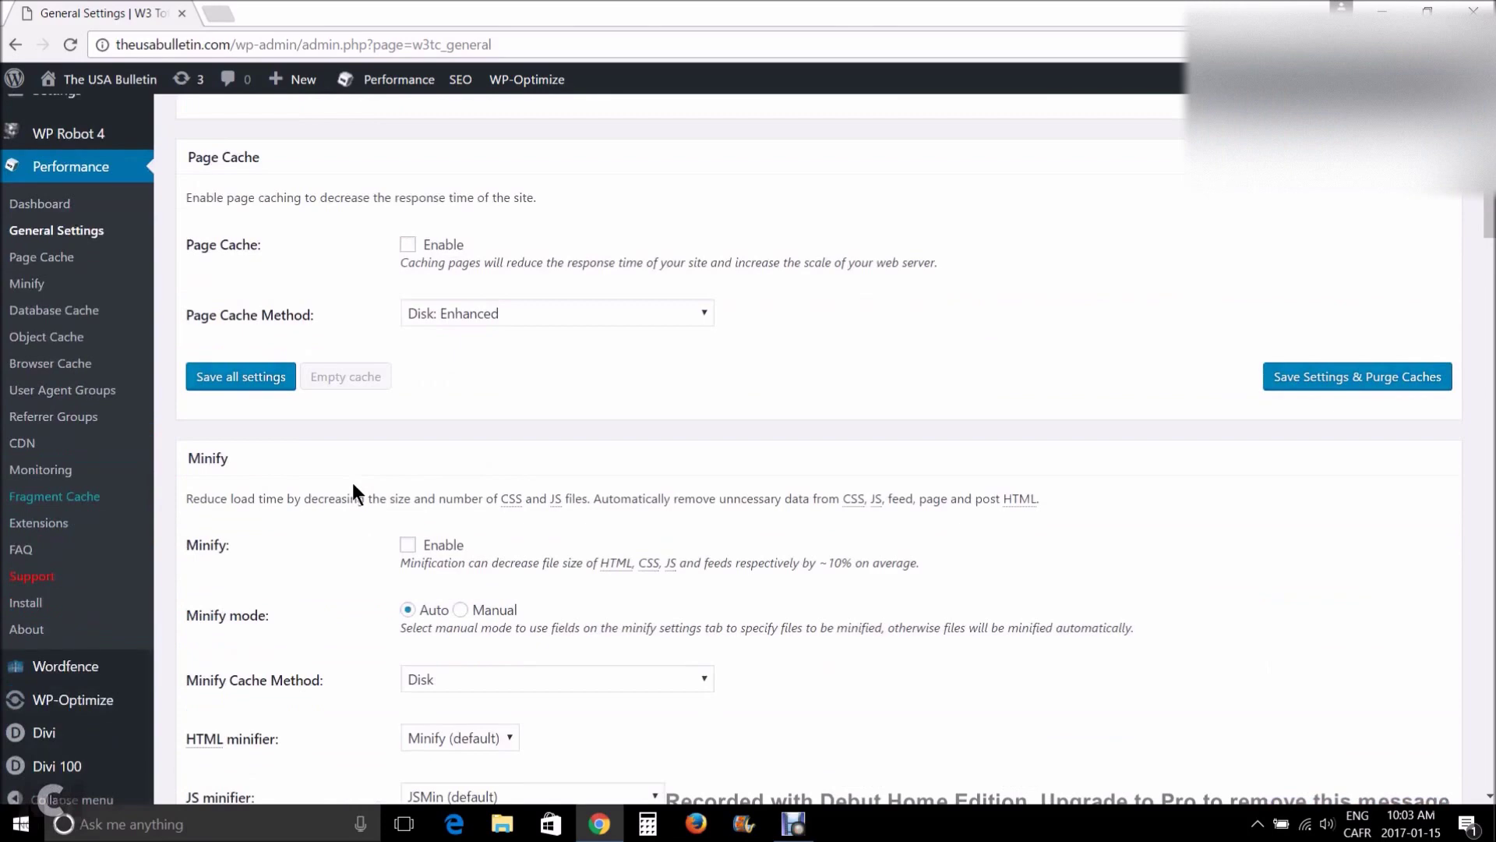
{"action": "scroll", "coordinate": [351, 482], "scroll_direction": "down", "scroll_amount": 4}
{"action": "scroll", "coordinate": [352, 483], "scroll_direction": "down", "scroll_amount": 4}
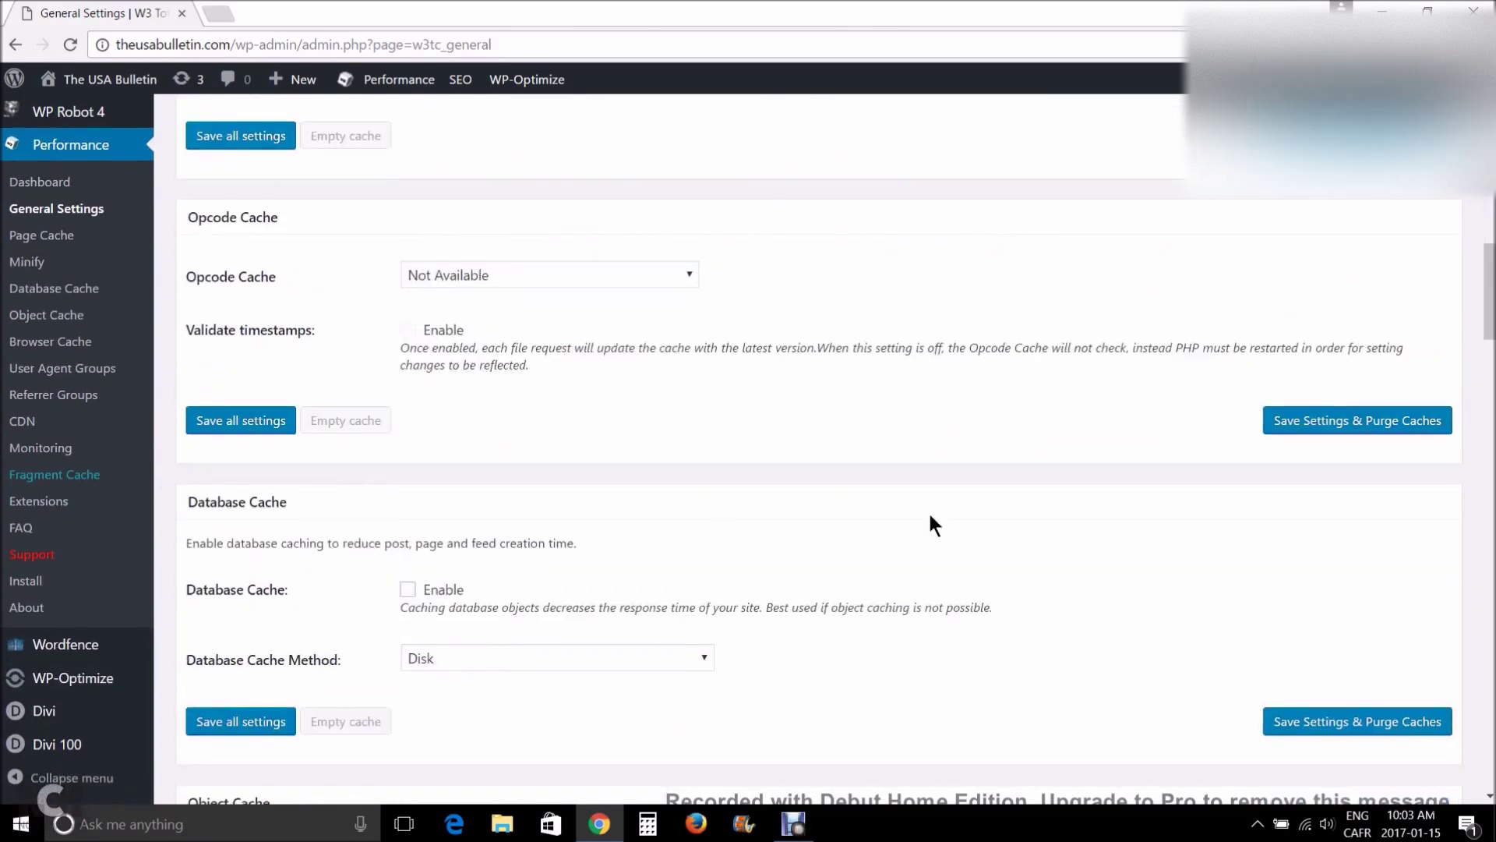
{"action": "scroll", "coordinate": [583, 463], "scroll_direction": "up", "scroll_amount": 8}
{"action": "scroll", "coordinate": [574, 451], "scroll_direction": "up", "scroll_amount": 5}
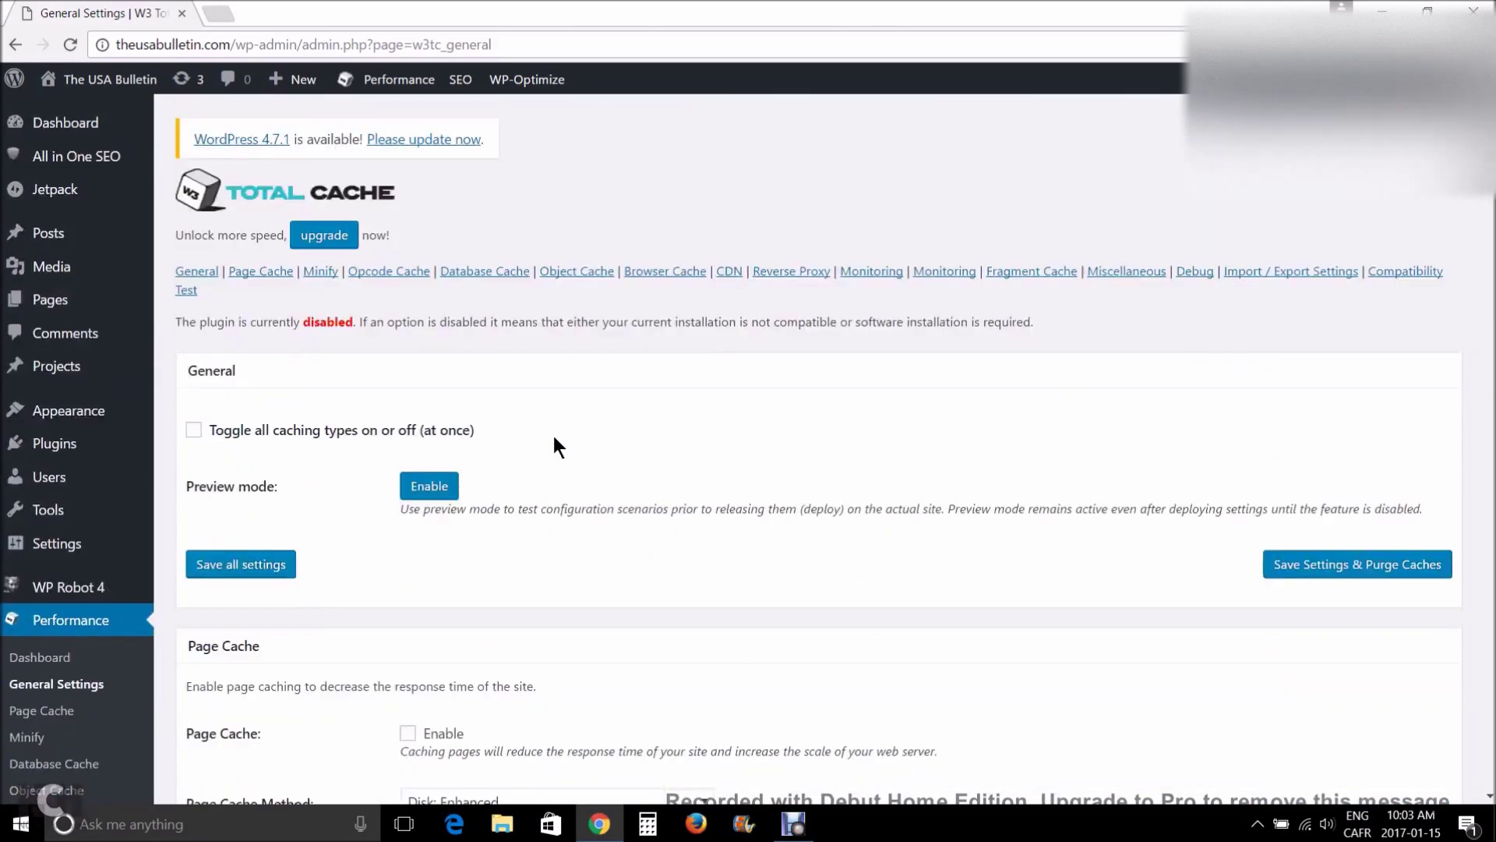
{"action": "scroll", "coordinate": [359, 483], "scroll_direction": "down", "scroll_amount": 3}
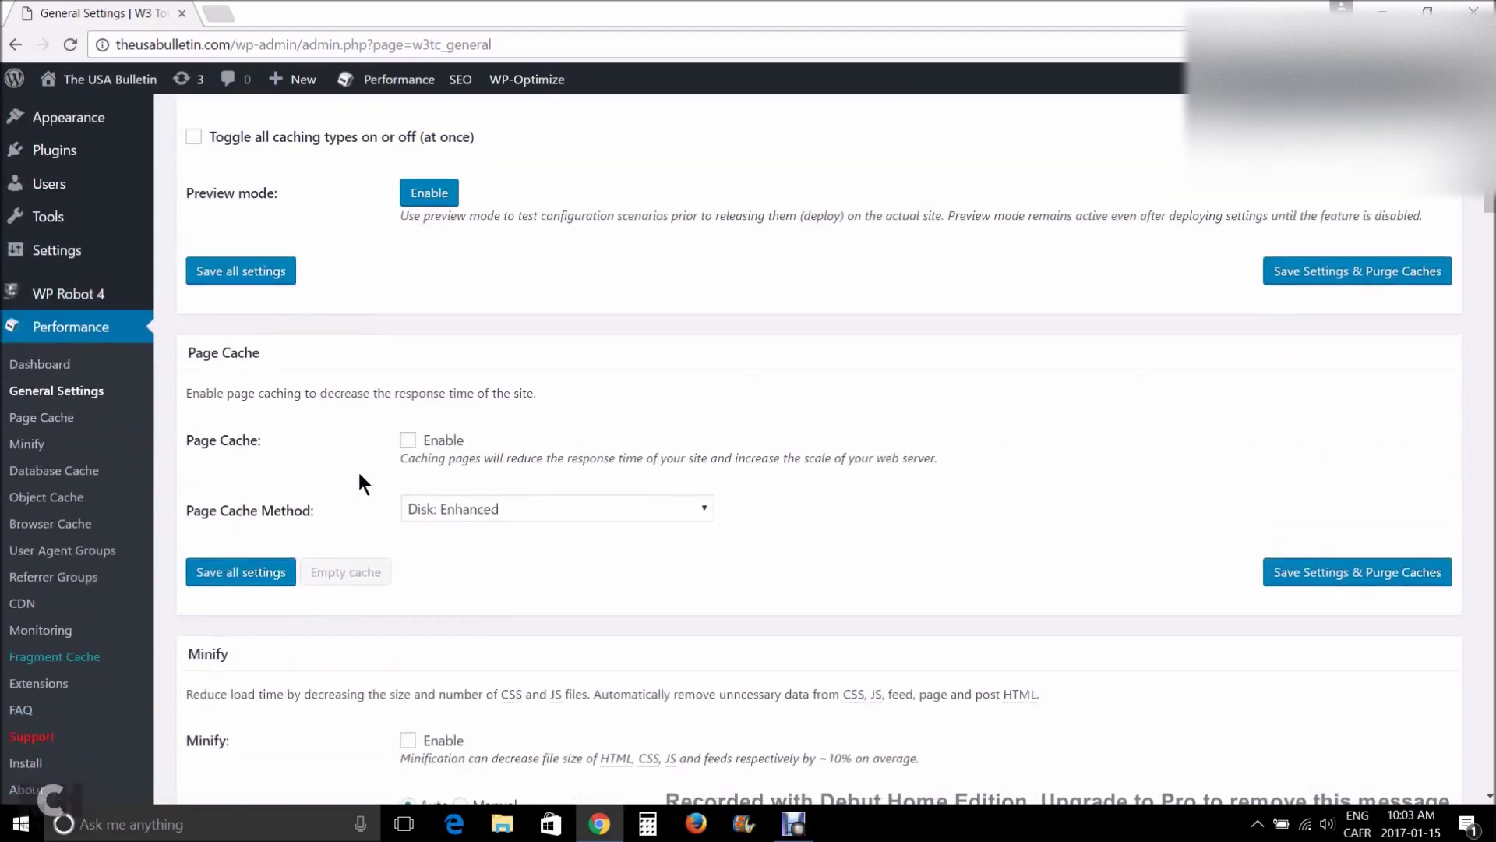
Tick Enable under Page Cache
{"action": "left_click", "coordinate": [410, 441]}
{"action": "scroll", "coordinate": [362, 468], "scroll_direction": "down", "scroll_amount": 2}
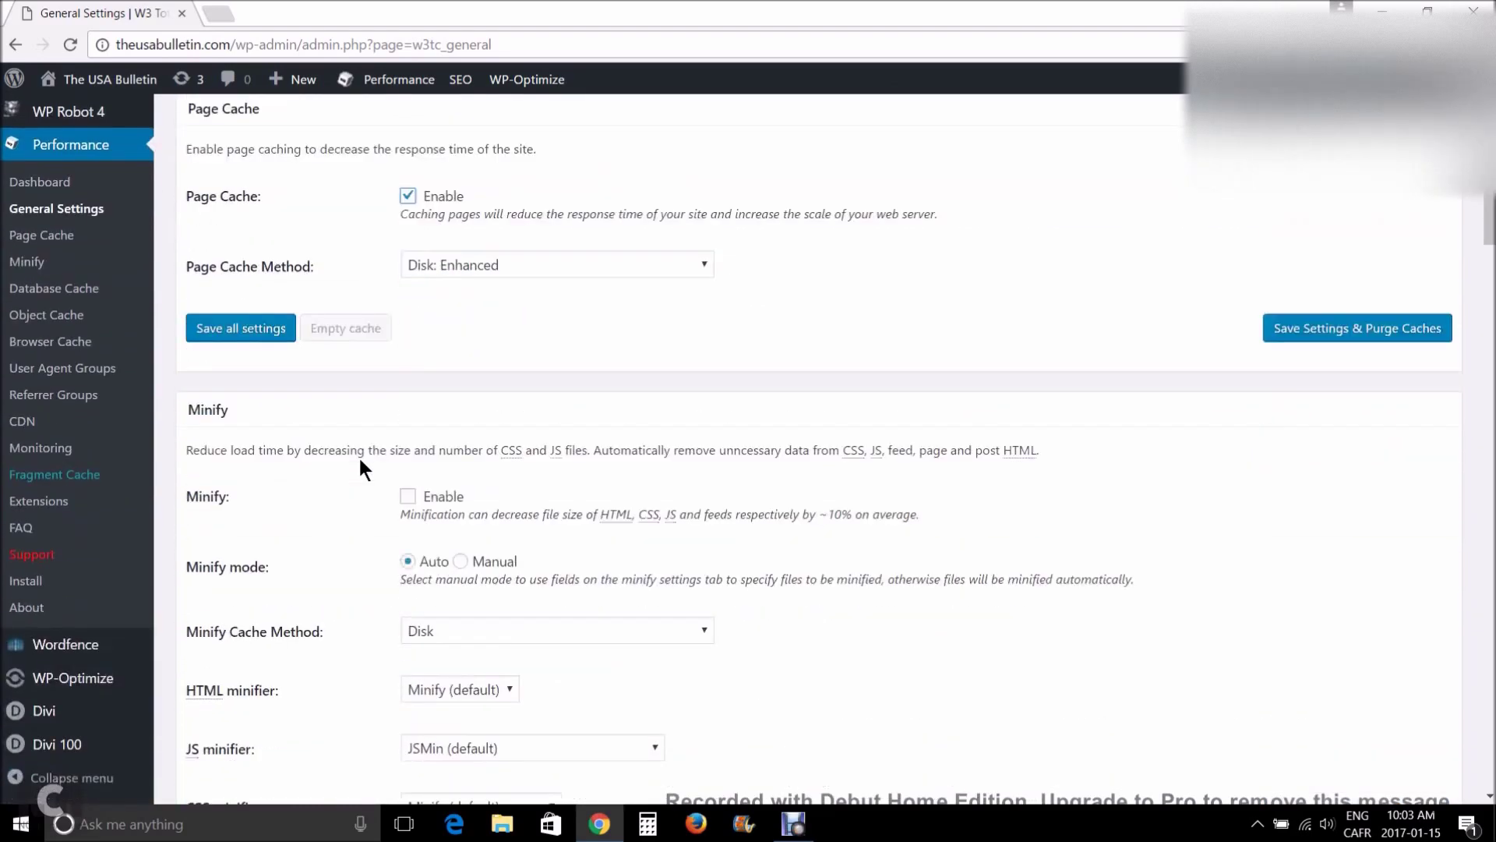
{"action": "scroll", "coordinate": [409, 374], "scroll_direction": "down", "scroll_amount": 1}
{"action": "scroll", "coordinate": [342, 436], "scroll_direction": "down", "scroll_amount": 4}
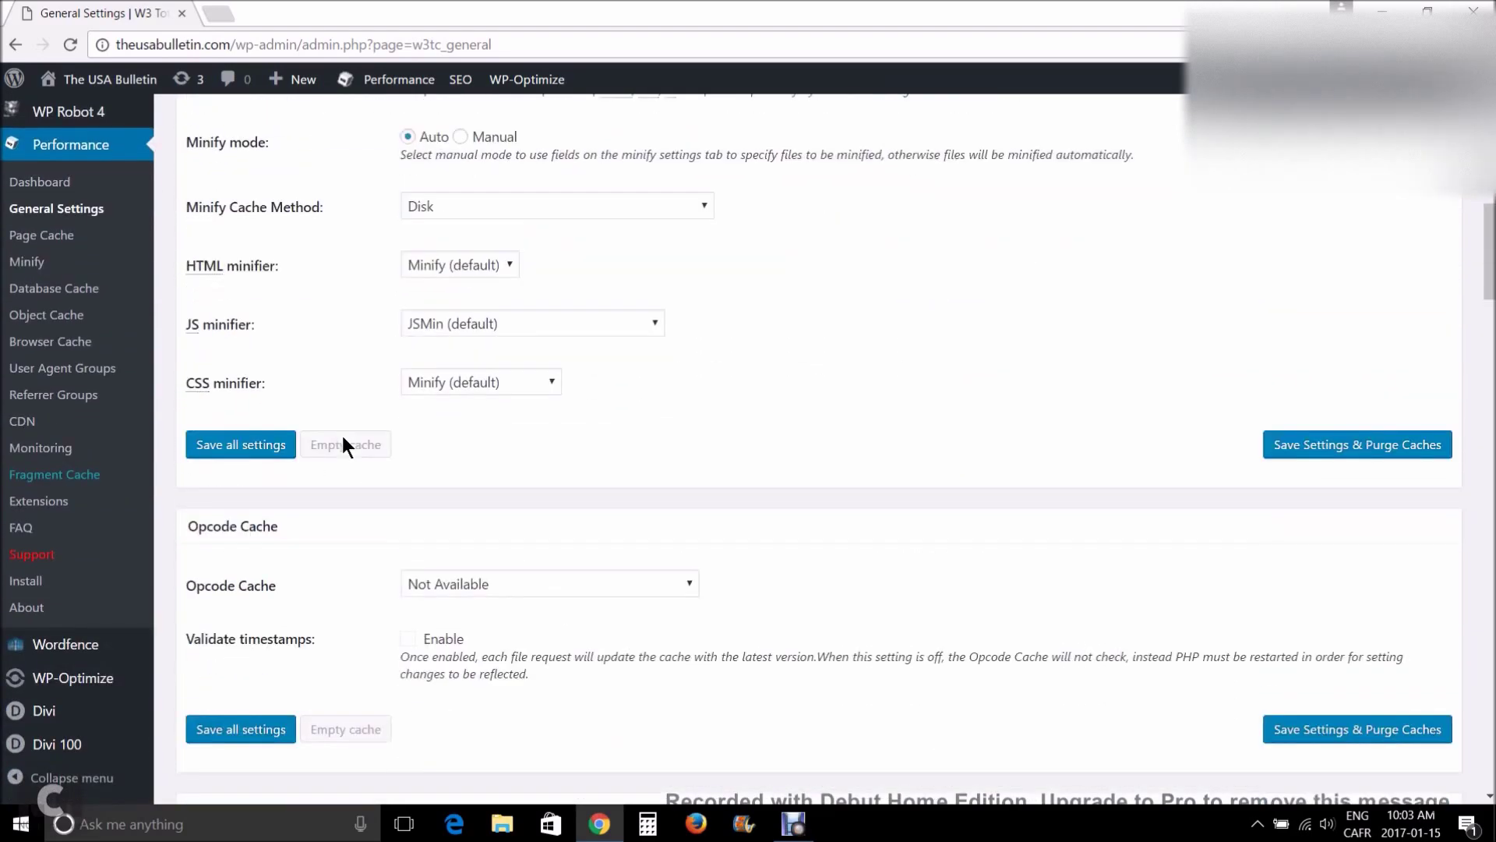
{"action": "scroll", "coordinate": [355, 444], "scroll_direction": "down", "scroll_amount": 2}
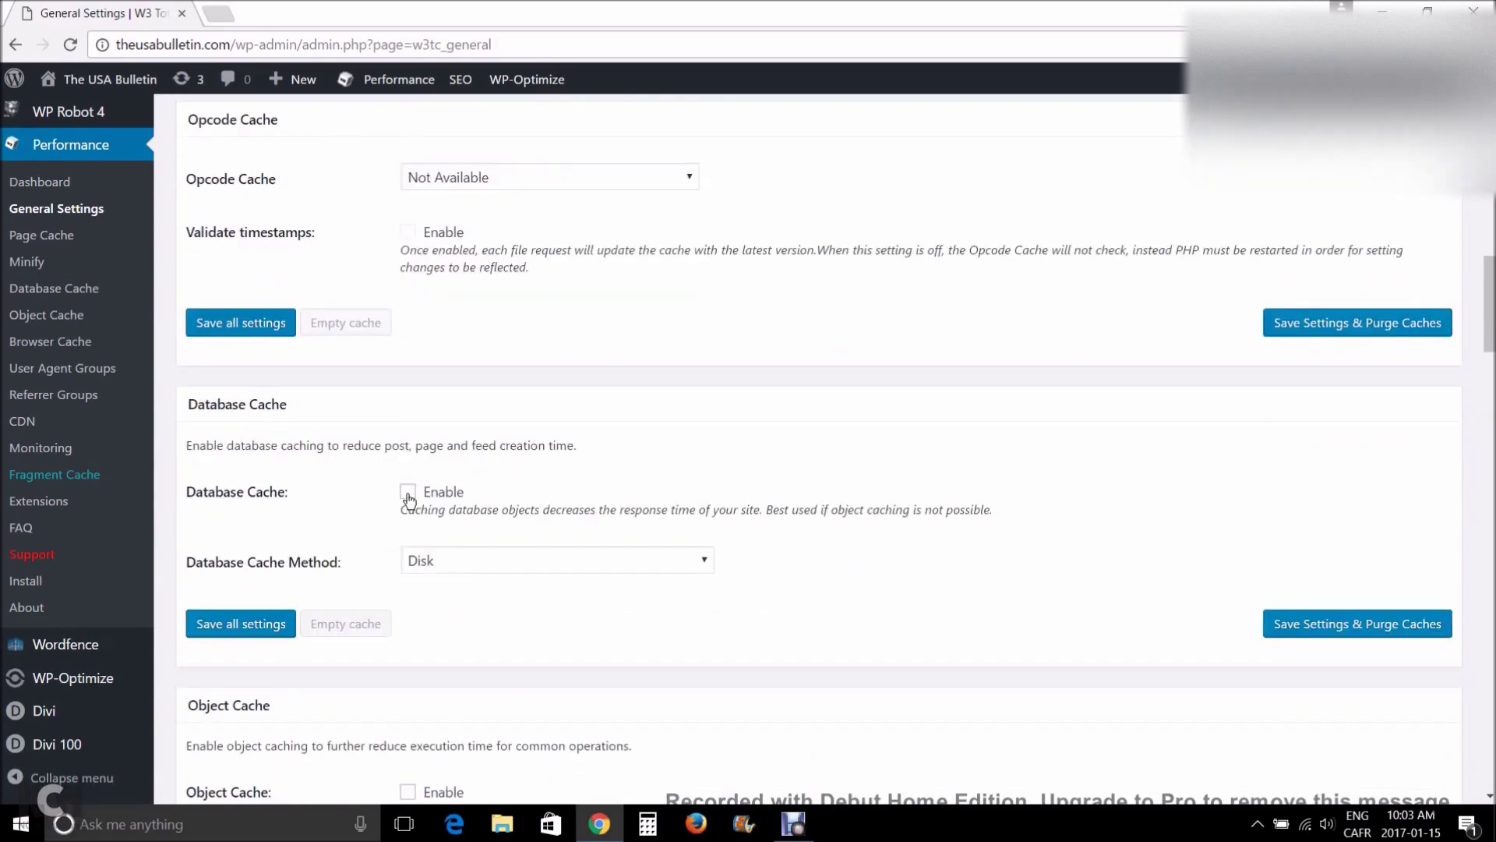
Tick Enable for Database, Object and Browser Cache and the Page Speed widget
{"action": "left_click", "coordinate": [406, 491]}
{"action": "scroll", "coordinate": [331, 495], "scroll_direction": "down", "scroll_amount": 3}
{"action": "left_click", "coordinate": [408, 401]}
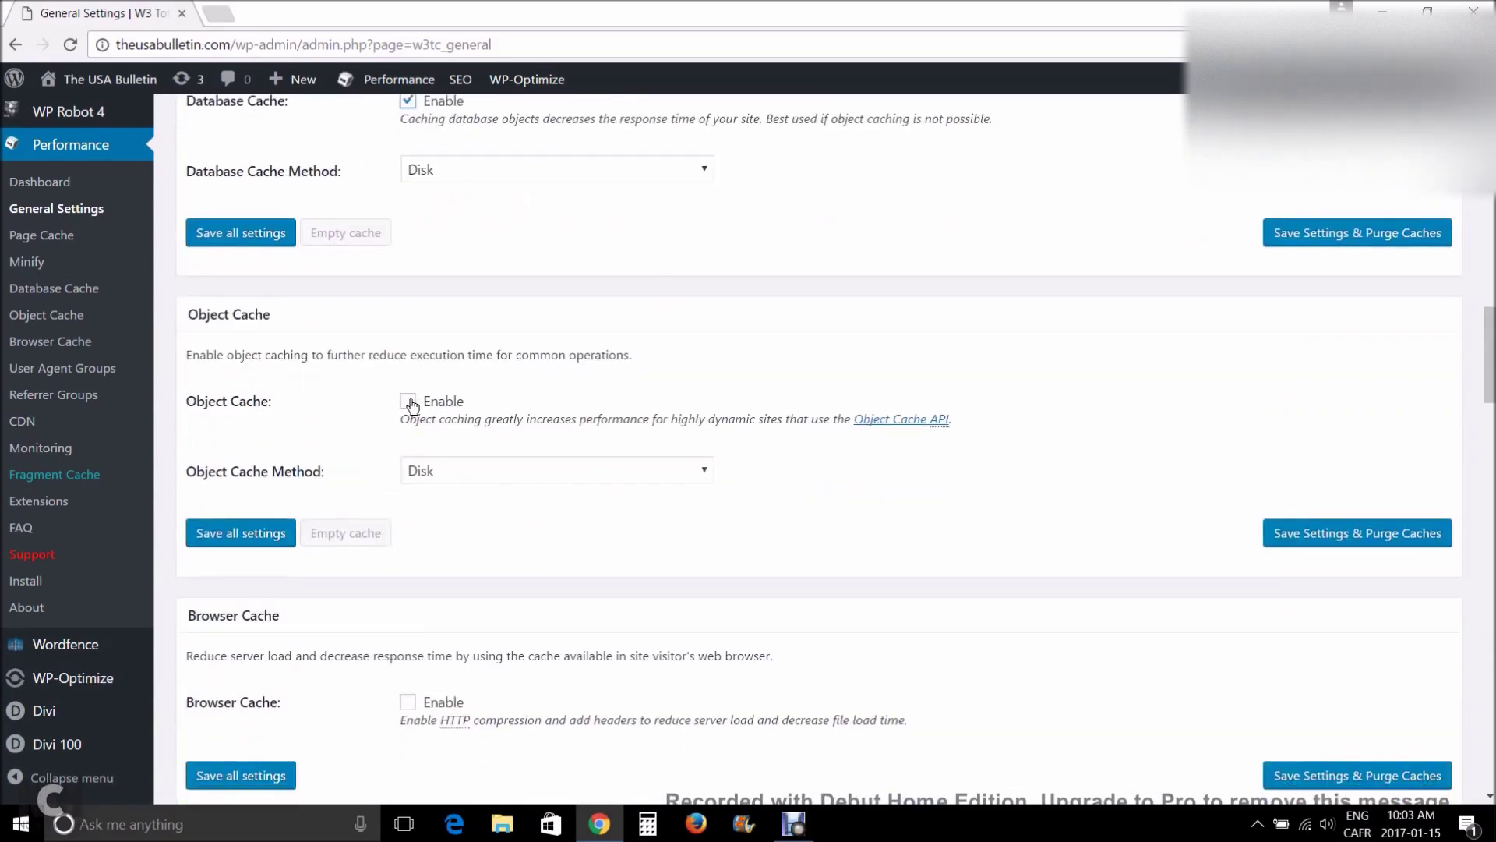
{"action": "scroll", "coordinate": [293, 446], "scroll_direction": "down", "scroll_amount": 1}
{"action": "scroll", "coordinate": [308, 445], "scroll_direction": "down", "scroll_amount": 1}
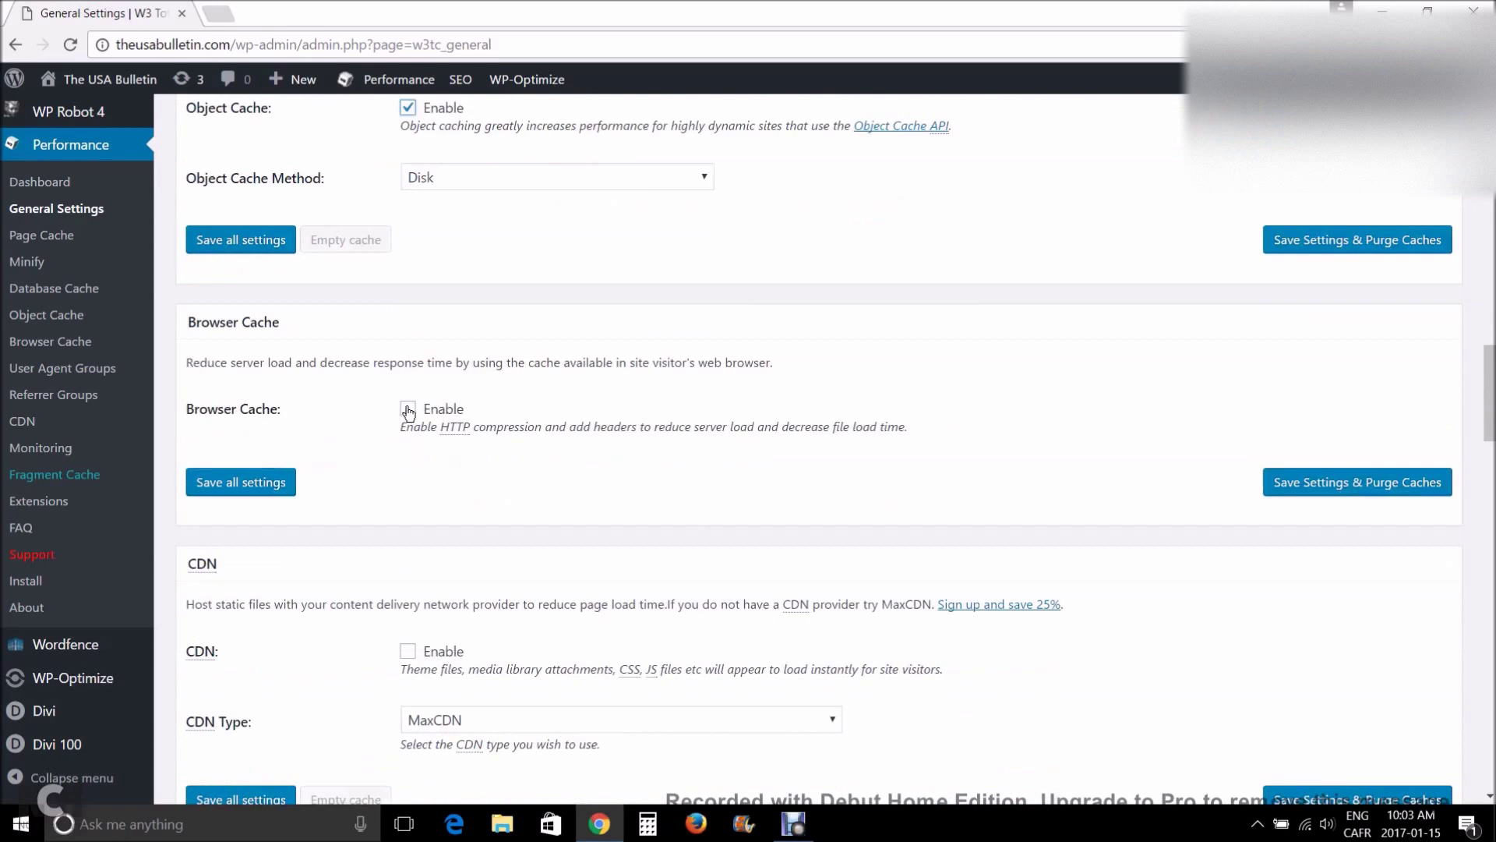
{"action": "left_click", "coordinate": [407, 409]}
{"action": "scroll", "coordinate": [360, 434], "scroll_direction": "down", "scroll_amount": 2}
{"action": "scroll", "coordinate": [340, 450], "scroll_direction": "down", "scroll_amount": 4}
{"action": "scroll", "coordinate": [325, 464], "scroll_direction": "down", "scroll_amount": 1}
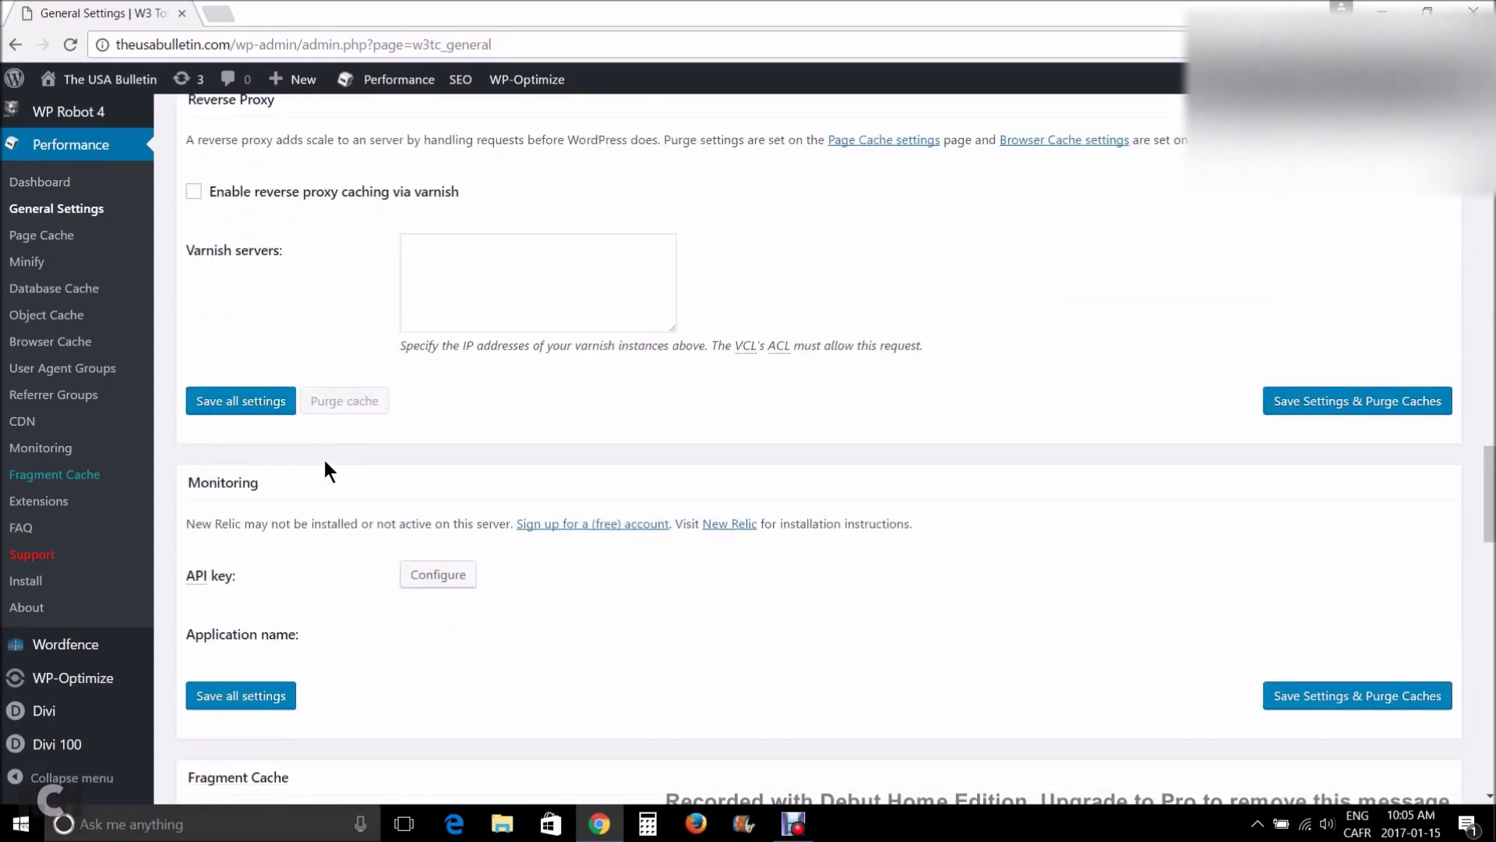
{"action": "scroll", "coordinate": [325, 463], "scroll_direction": "down", "scroll_amount": 2}
{"action": "scroll", "coordinate": [325, 462], "scroll_direction": "down", "scroll_amount": 1}
{"action": "scroll", "coordinate": [325, 463], "scroll_direction": "down", "scroll_amount": 1}
{"action": "scroll", "coordinate": [323, 459], "scroll_direction": "down", "scroll_amount": 2}
{"action": "scroll", "coordinate": [324, 459], "scroll_direction": "down", "scroll_amount": 1}
{"action": "scroll", "coordinate": [265, 448], "scroll_direction": "down", "scroll_amount": 1}
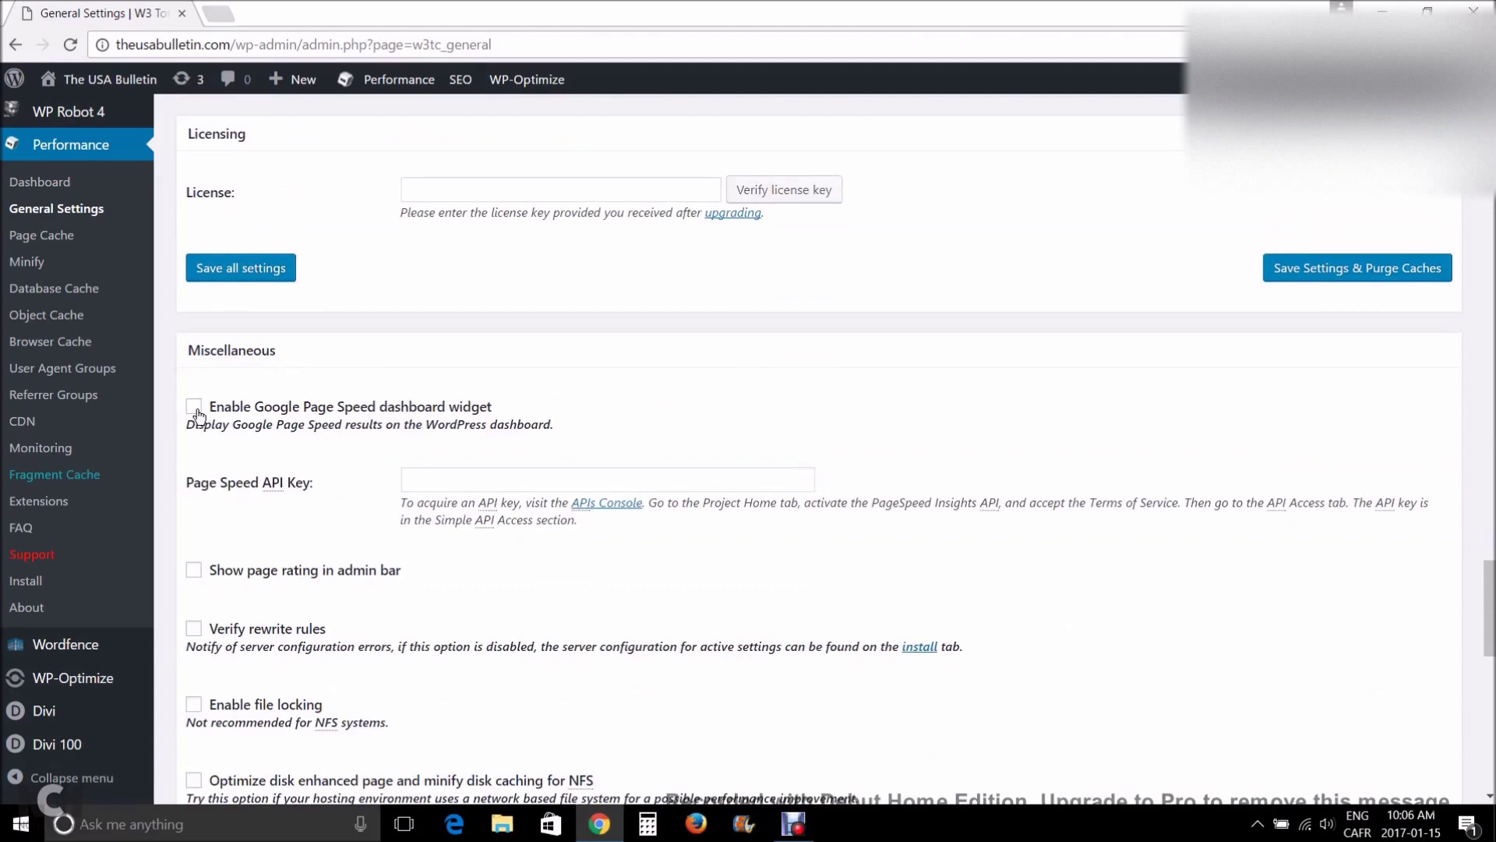
{"action": "left_click", "coordinate": [194, 406]}
{"action": "scroll", "coordinate": [243, 469], "scroll_direction": "down", "scroll_amount": 1}
{"action": "scroll", "coordinate": [243, 469], "scroll_direction": "down", "scroll_amount": 1}
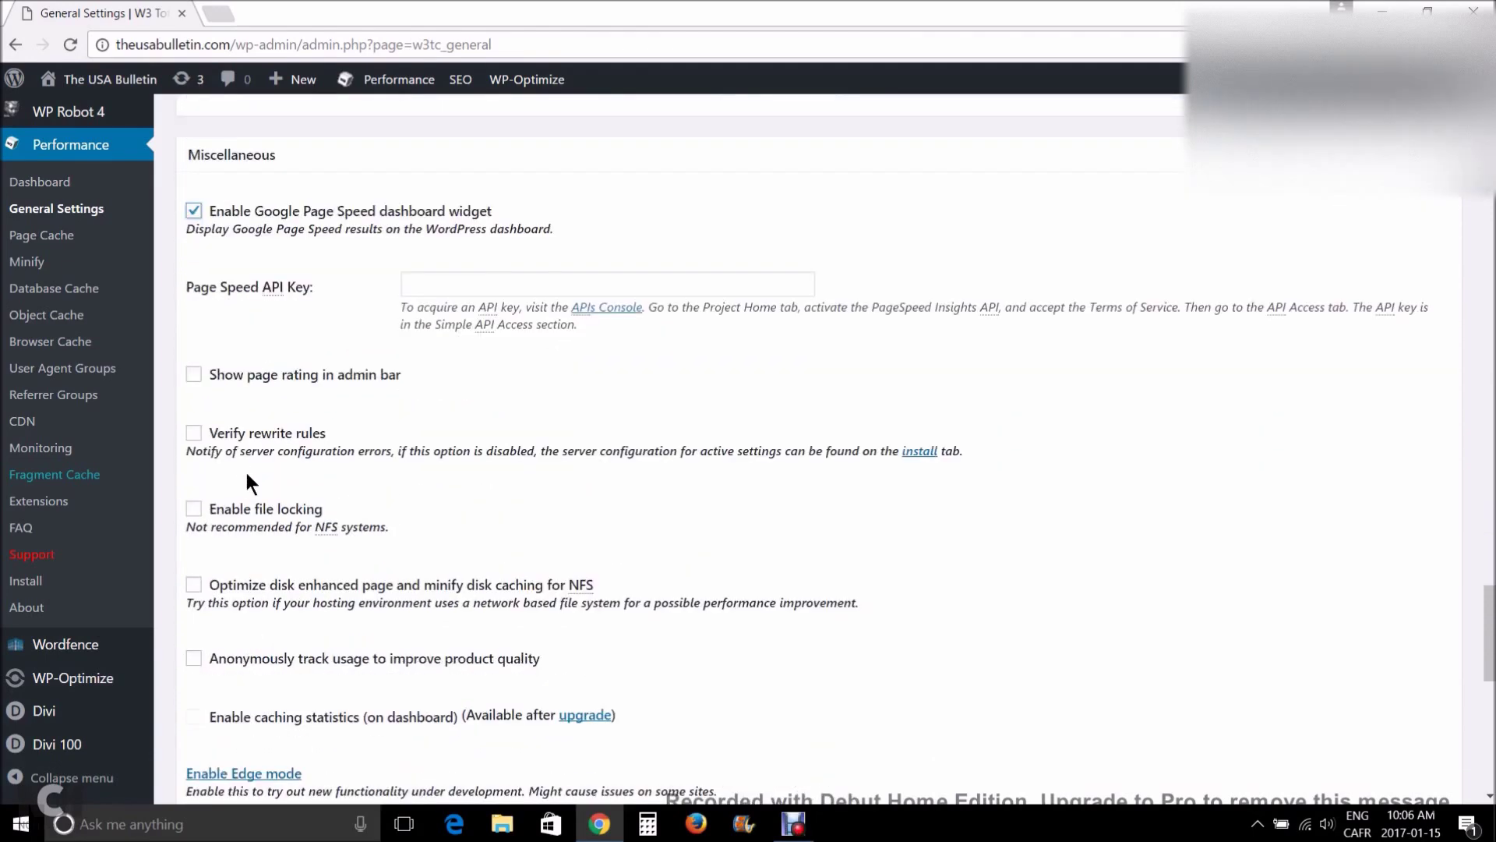
Turn on 'Verify rewrite rules', then save all settings and purge the caches
{"action": "left_click", "coordinate": [194, 434]}
{"action": "scroll", "coordinate": [233, 461], "scroll_direction": "down", "scroll_amount": 1}
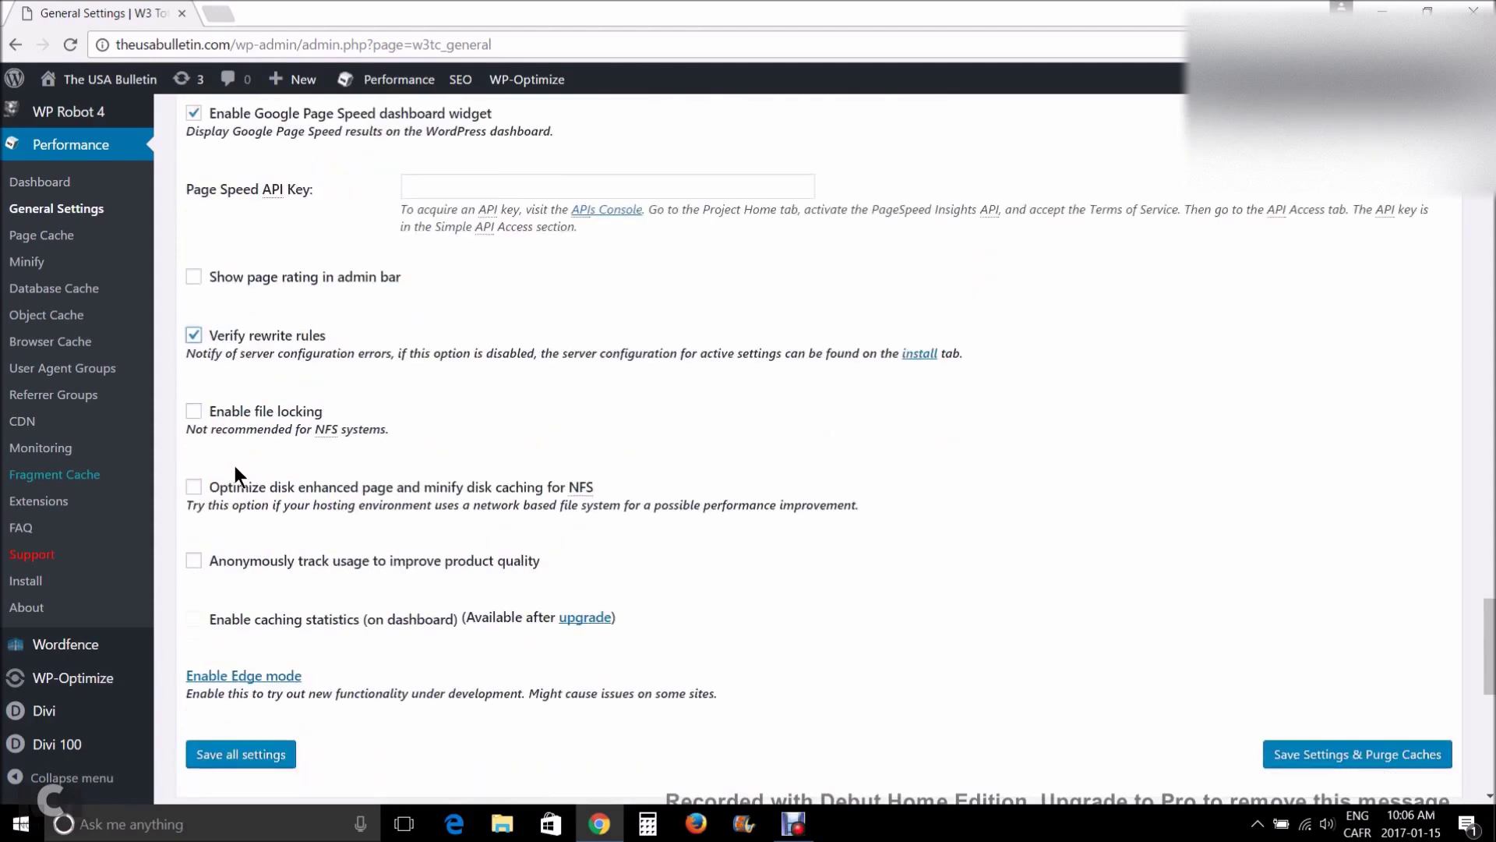
{"action": "scroll", "coordinate": [235, 466], "scroll_direction": "down", "scroll_amount": 1}
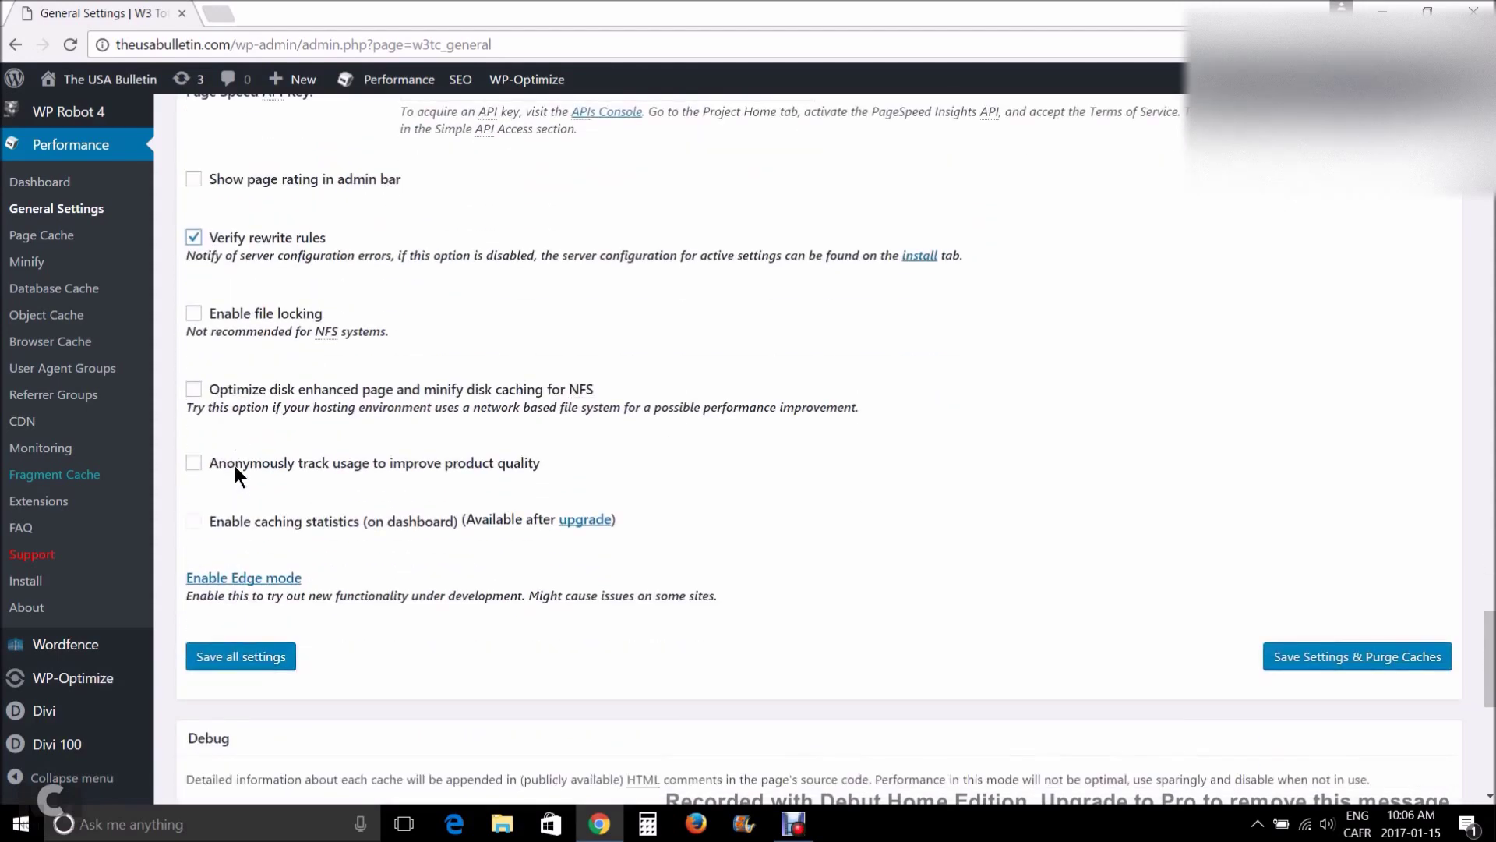
{"action": "scroll", "coordinate": [236, 466], "scroll_direction": "down", "scroll_amount": 1}
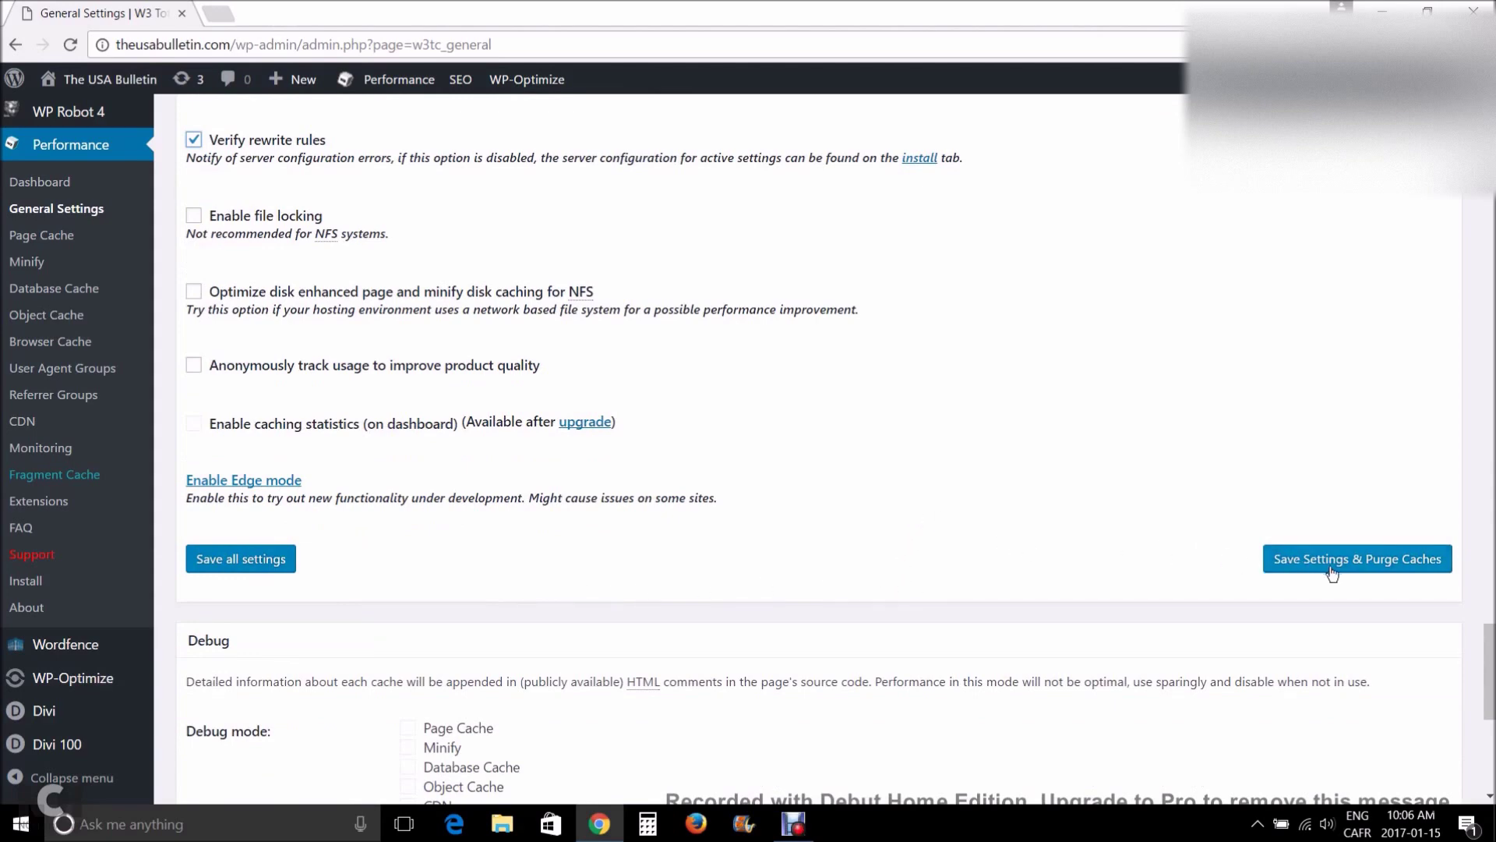
{"action": "left_click", "coordinate": [1359, 570]}
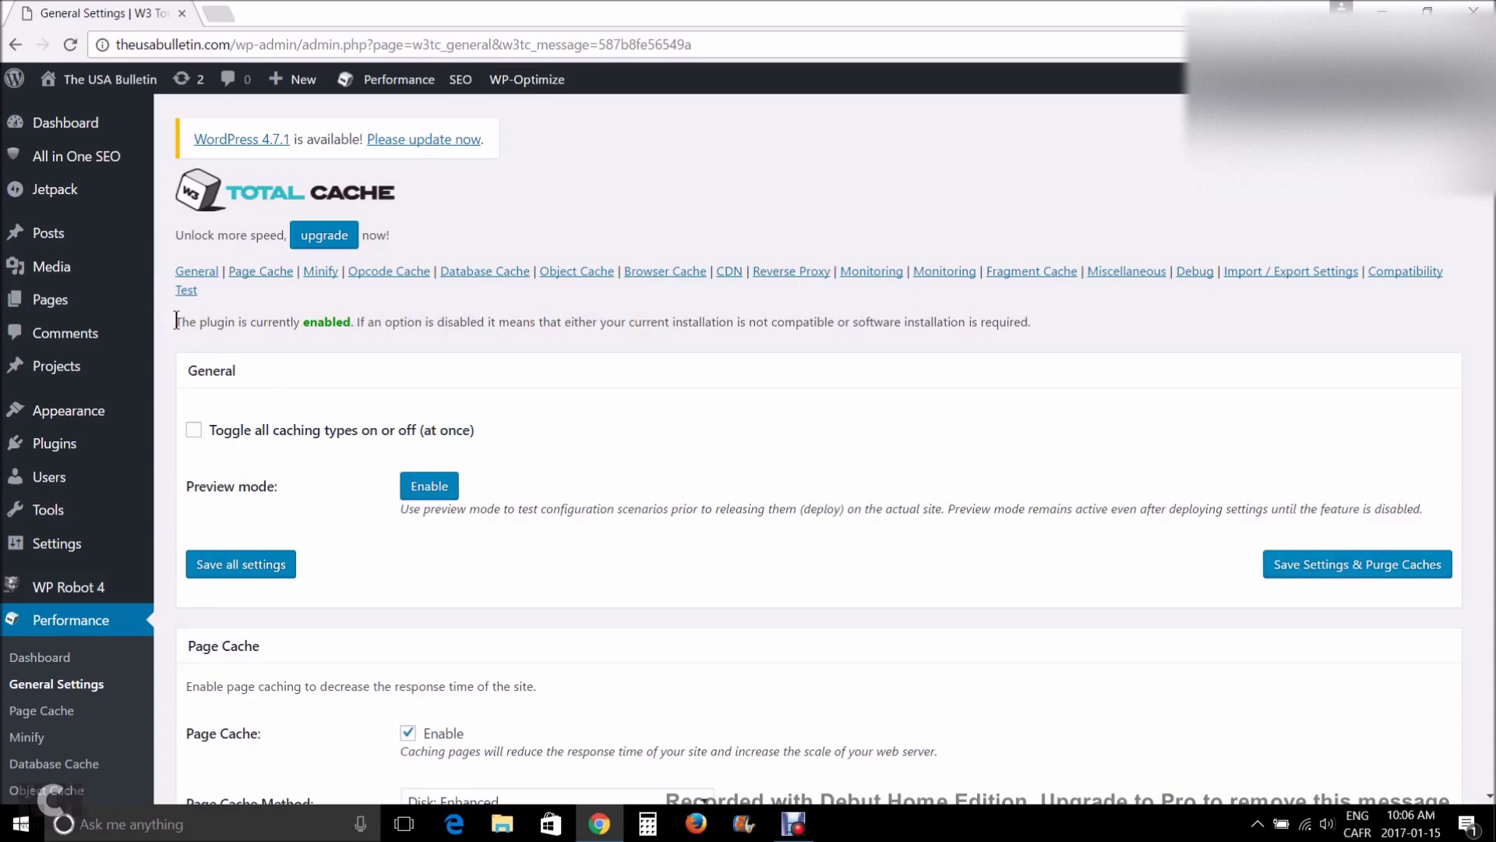
Highlight the status message confirming the plugin is currently enabled
{"action": "left_click_drag", "start_coordinate": [177, 320], "coordinate": [357, 323]}
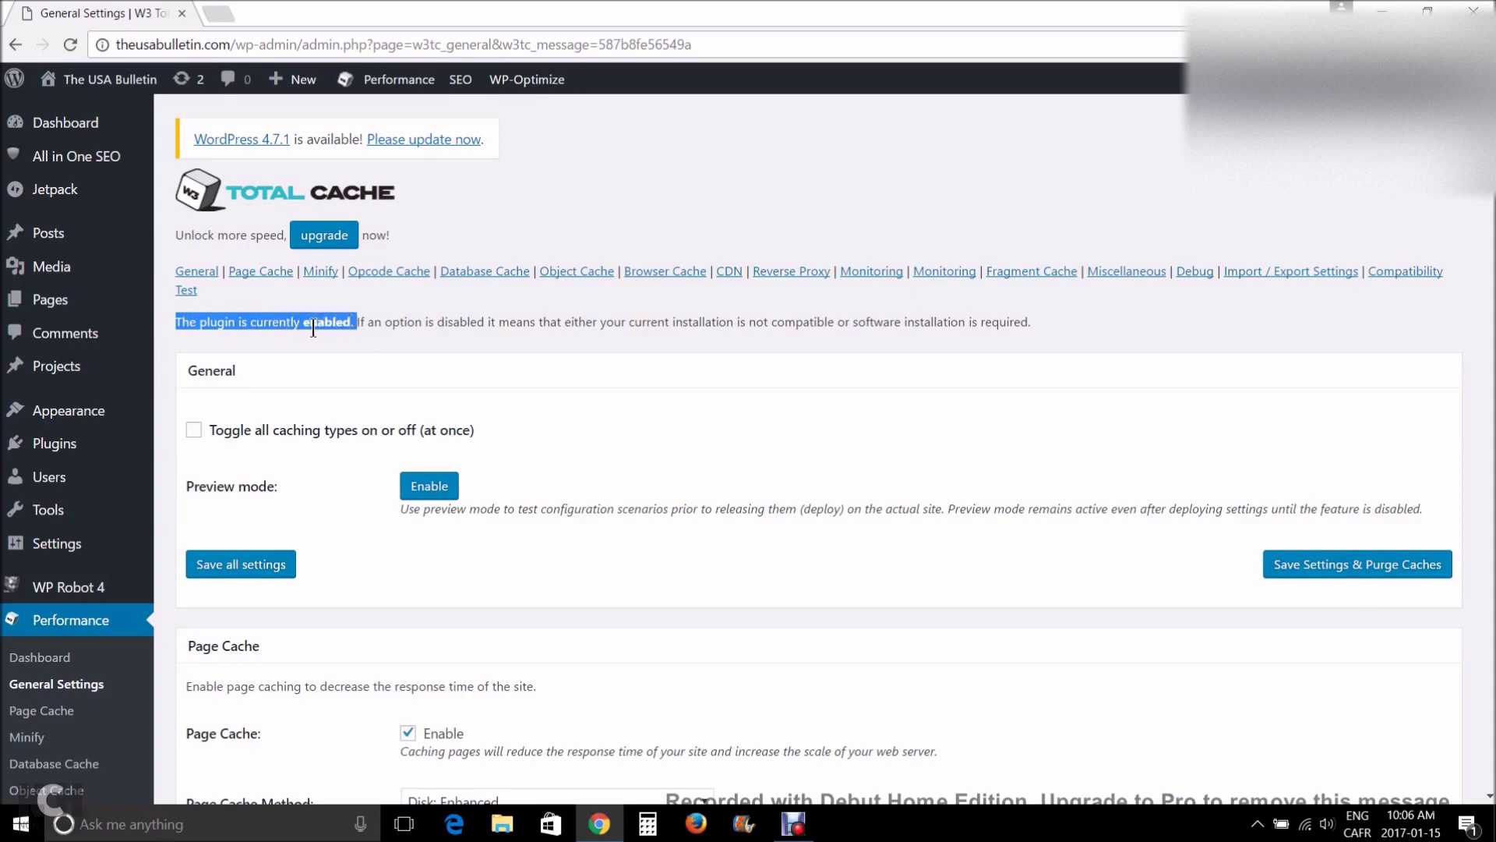